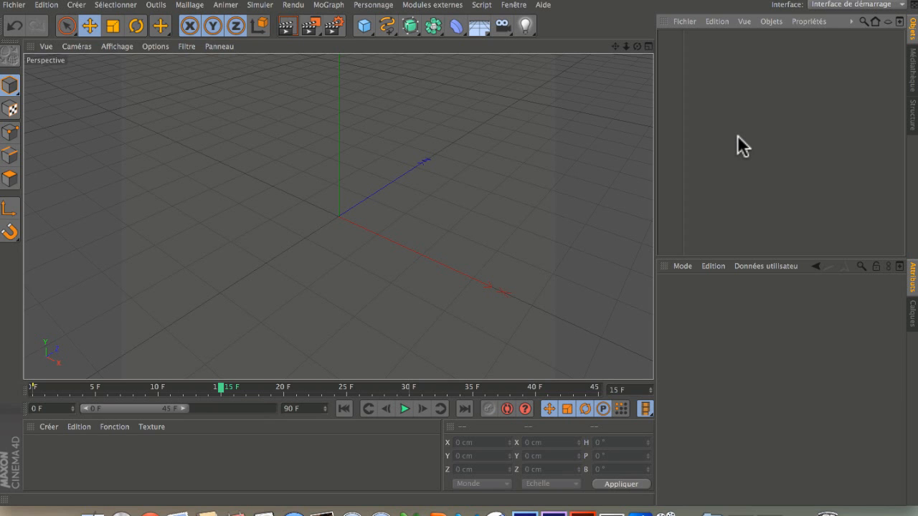
Add a sphere to the scene and raise it along Y to about 122 cm
left_click(364, 30)
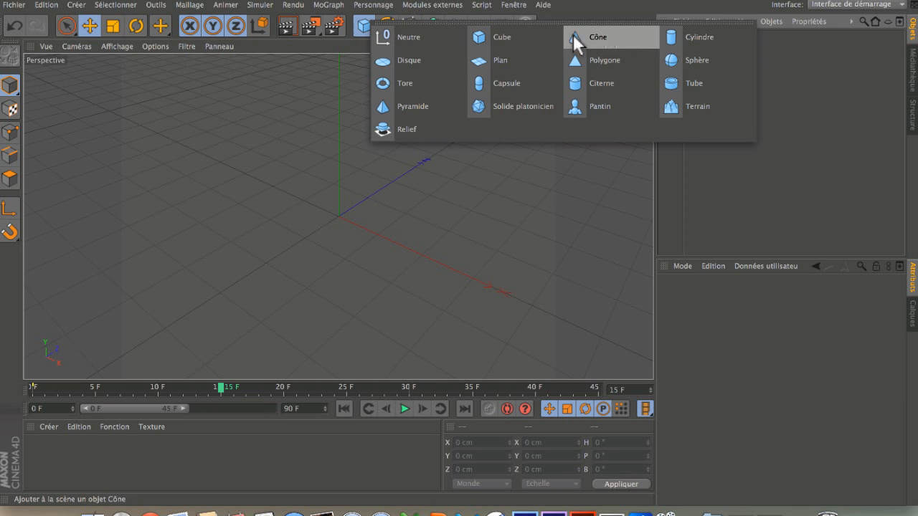
left_click(671, 61)
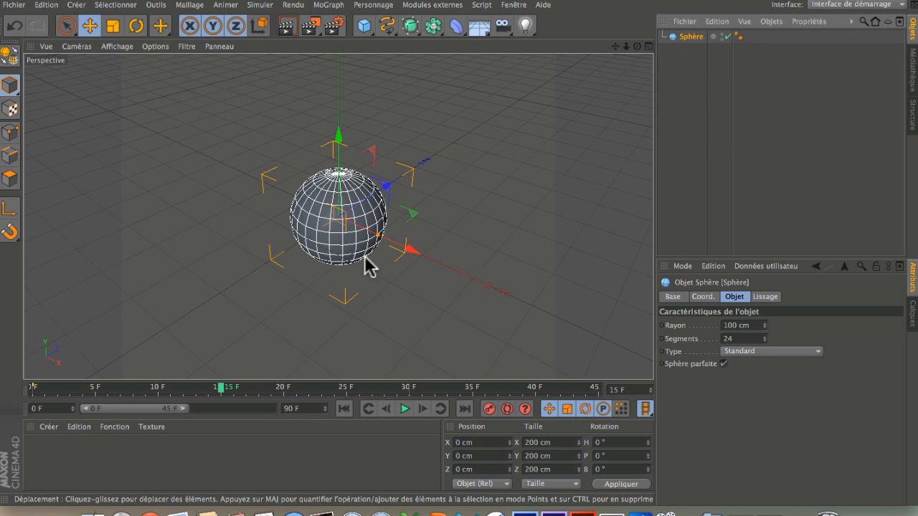
left_click_drag(337, 163, 342, 81)
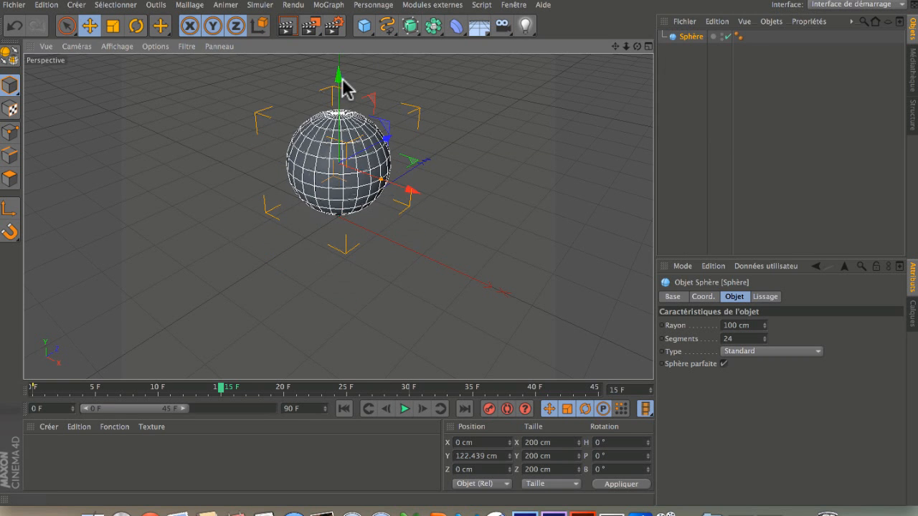
Set the sphere's segments to 100
double_click(733, 338)
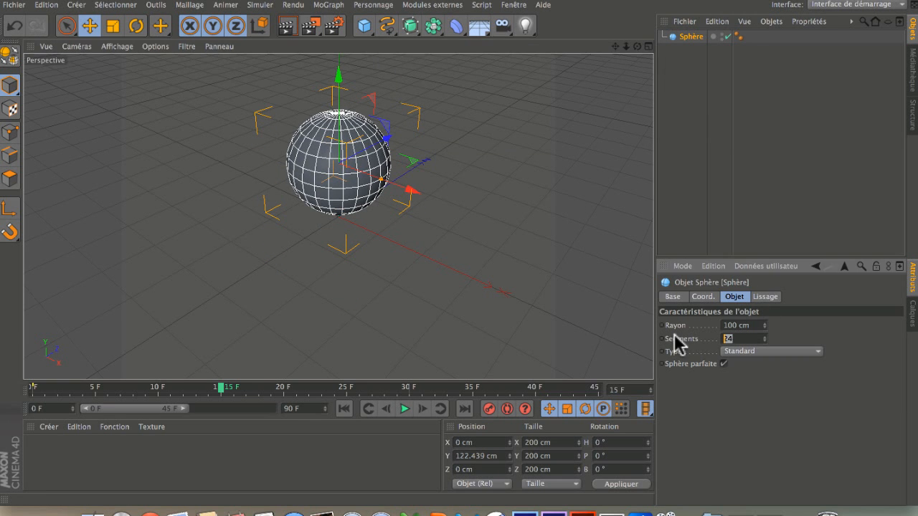
type("10")
key("Return")
left_click(661, 193)
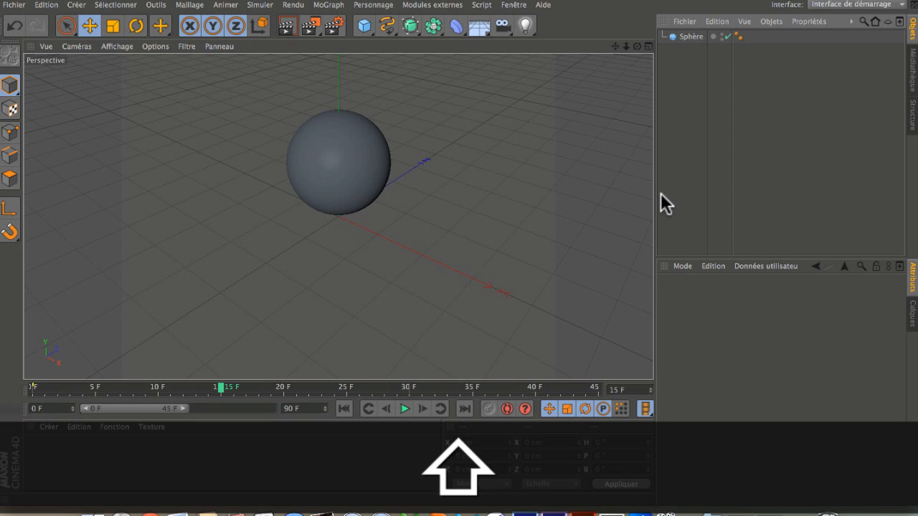
left_click(354, 172)
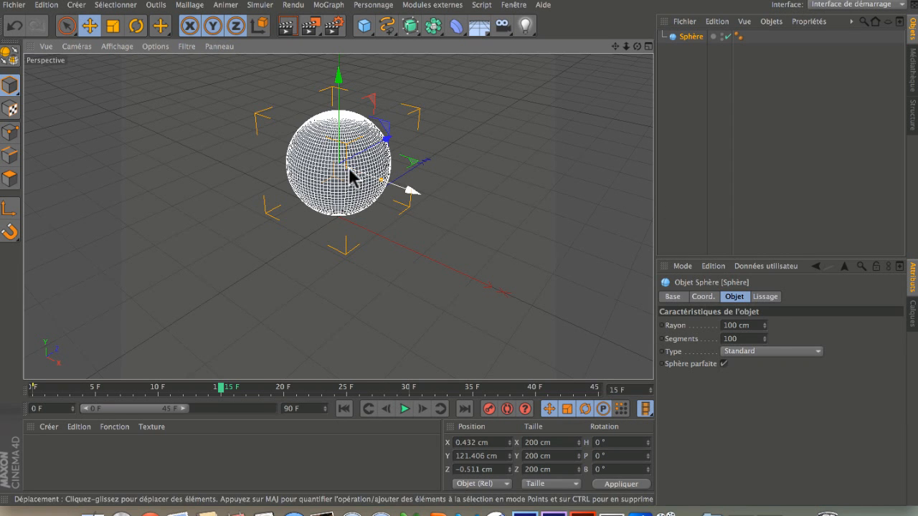
Add a cube about 57 cm high and 65 cm deep, and place it beside the sphere at about X 230 cm, Y 125 cm
left_click(366, 27)
left_click_drag(367, 198, 352, 215)
left_click_drag(342, 184, 338, 207)
left_click_drag(400, 250, 500, 251)
left_click_drag(430, 209, 429, 140)
left_click_drag(496, 216, 522, 233)
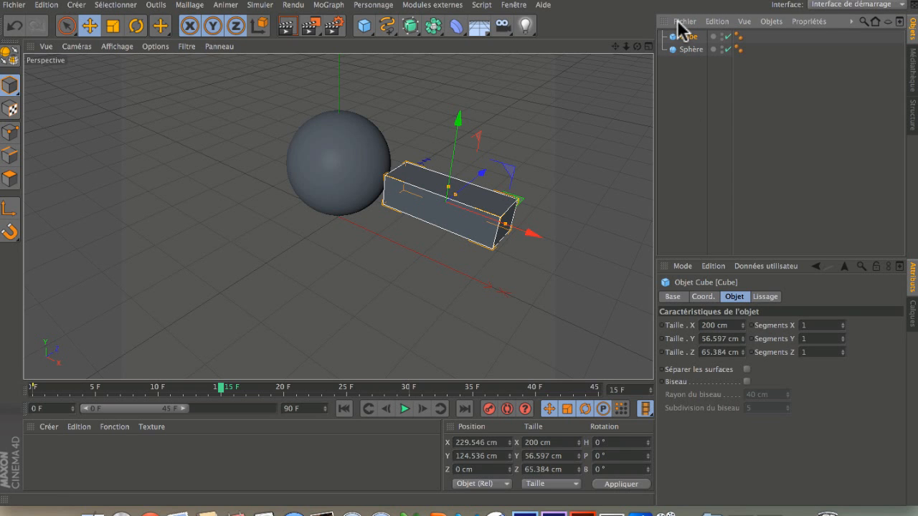
Enable the bevel on the cube and reduce its bevel radius
left_click(692, 50)
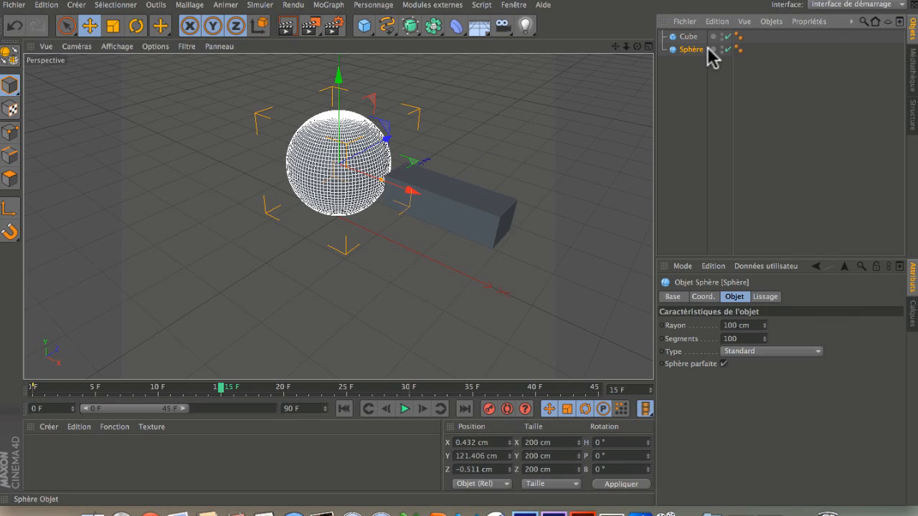
left_click(690, 36)
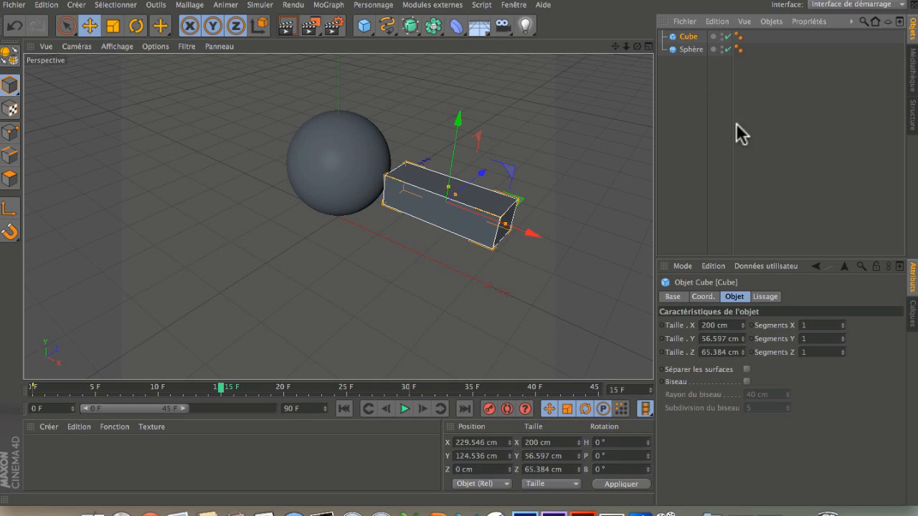
left_click(661, 293)
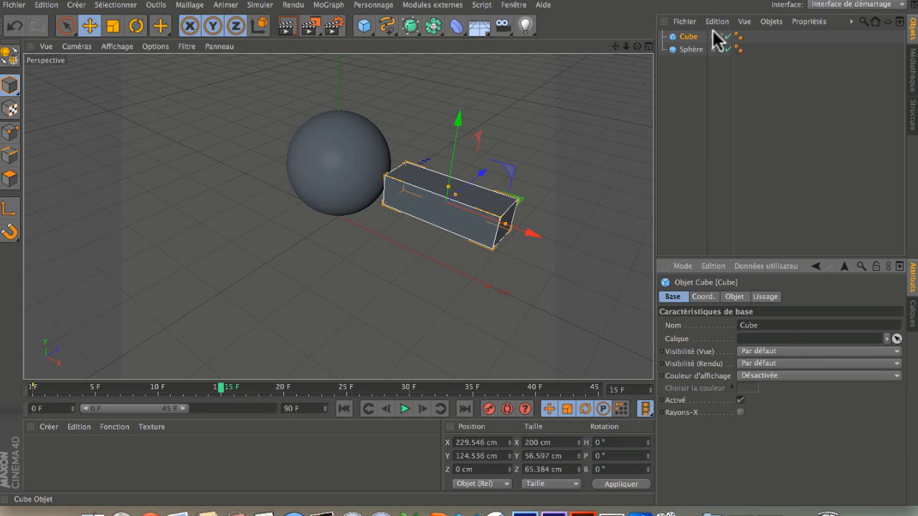
left_click(708, 297)
left_click(729, 298)
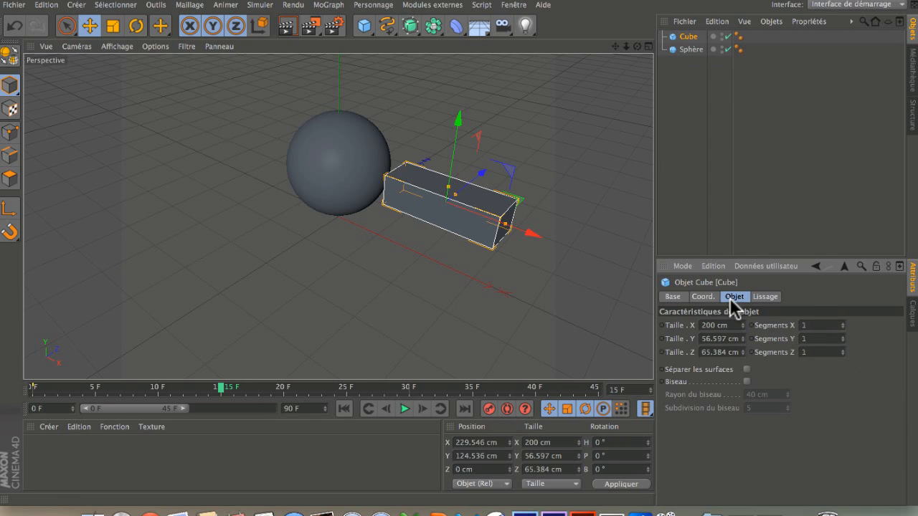
left_click(746, 381)
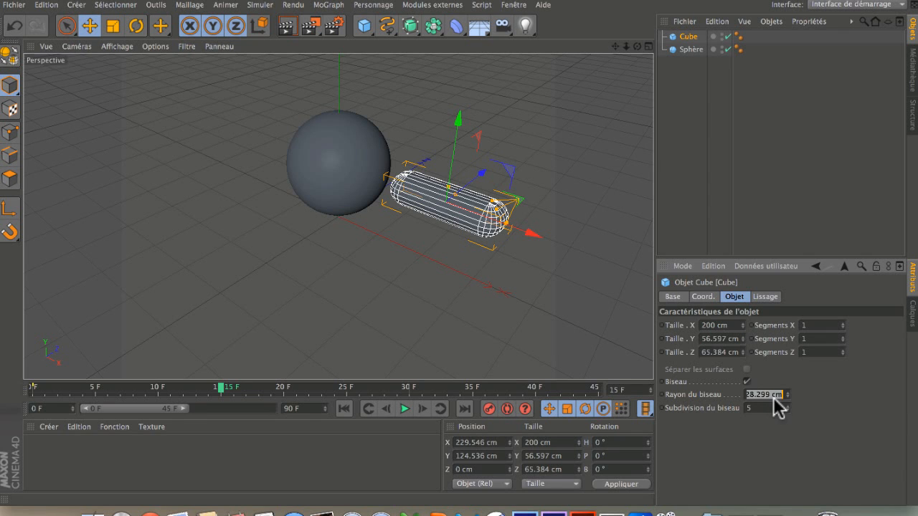
double_click(750, 393)
key("BackSpace")
key("Return")
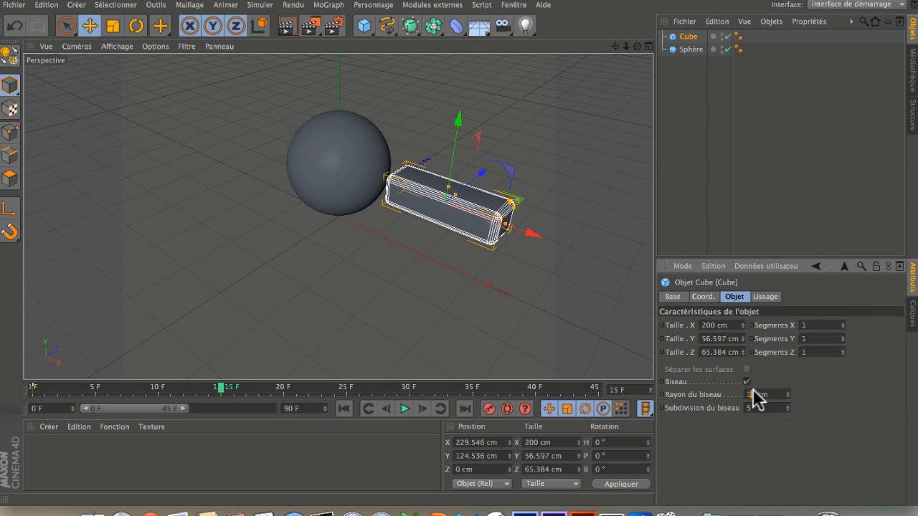
Set the cube's bevel radius to 6 cm
key("Right")
key("BackSpace")
key("BackSpace")
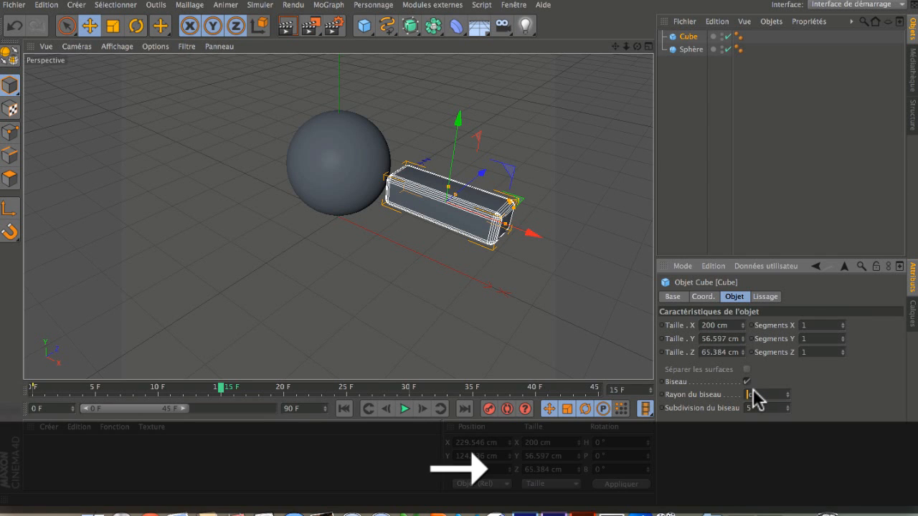
type("6")
key("Return")
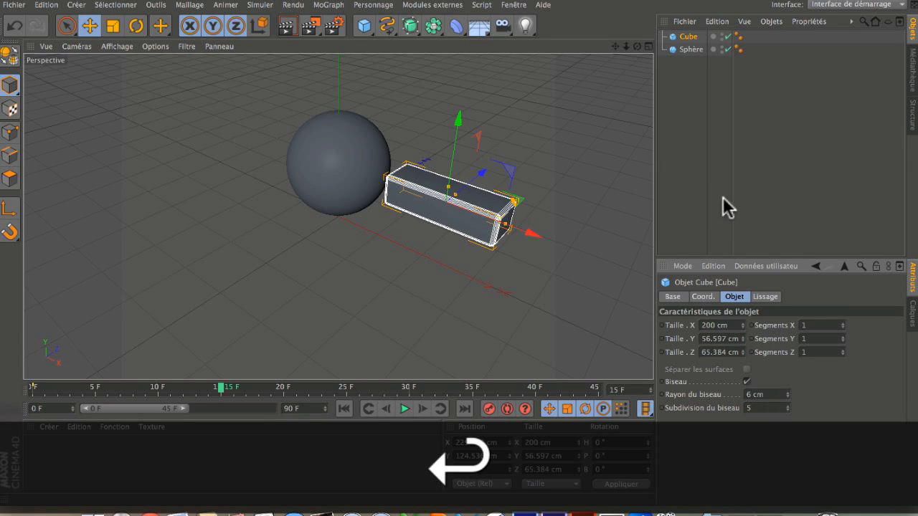
left_click(687, 194)
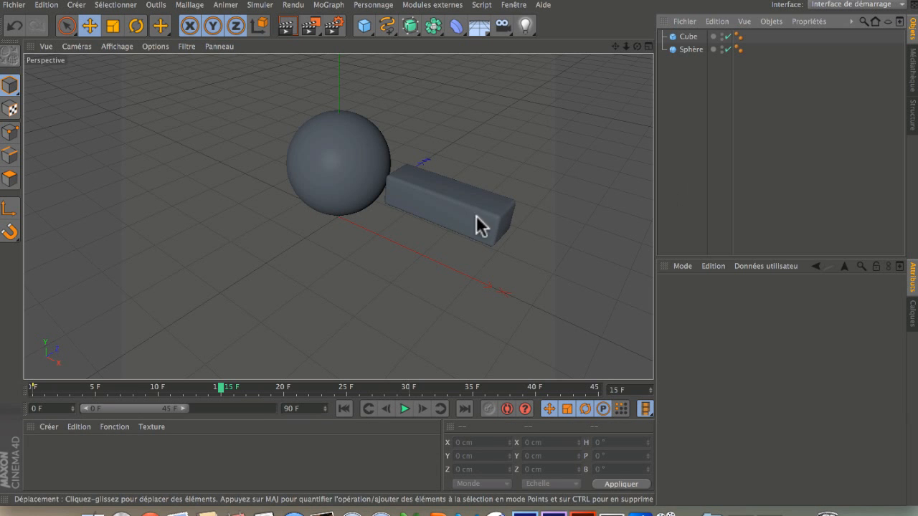
Record a keyframe for the cube's starting position beside the sphere at frame 0
mouse_move(637, 46)
left_mouse_down()
mouse_move(616, 26)
mouse_move(588, 27)
mouse_move(652, 34)
mouse_move(637, 47)
left_mouse_up()
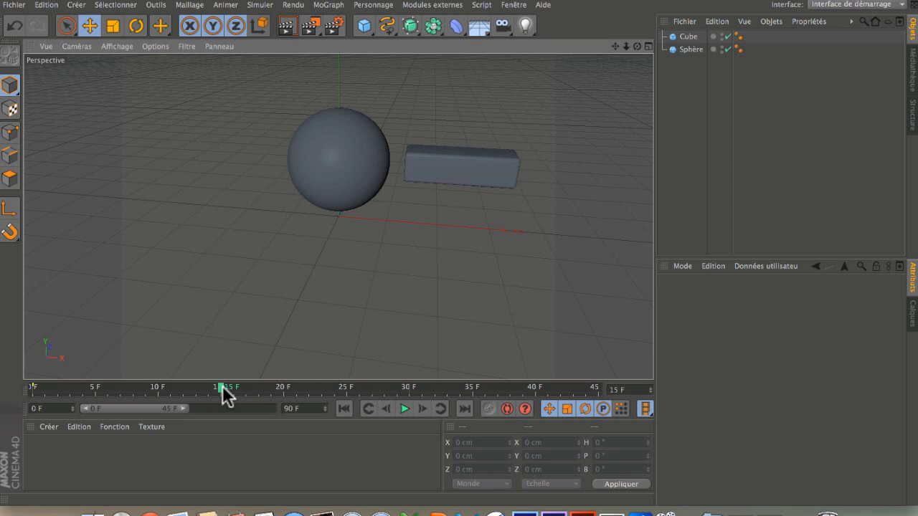
left_click_drag(219, 389, 21, 390)
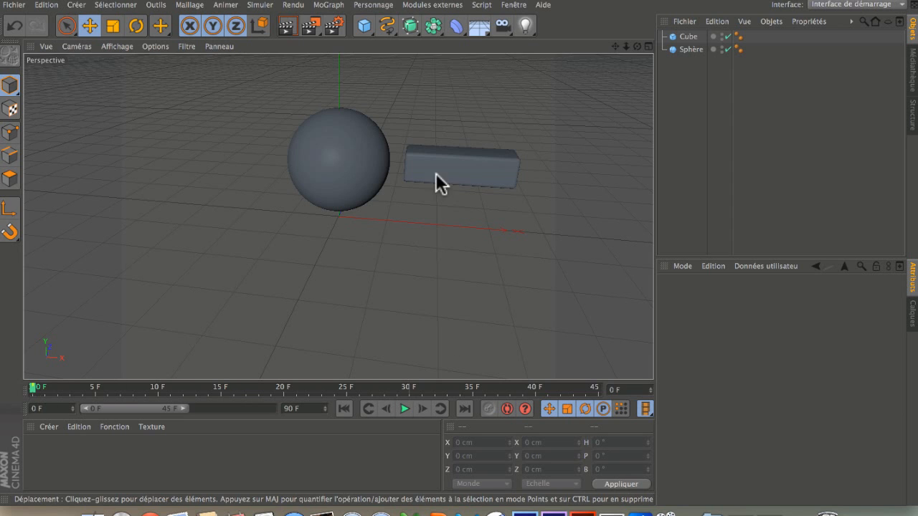
left_click(492, 165)
left_click(485, 407)
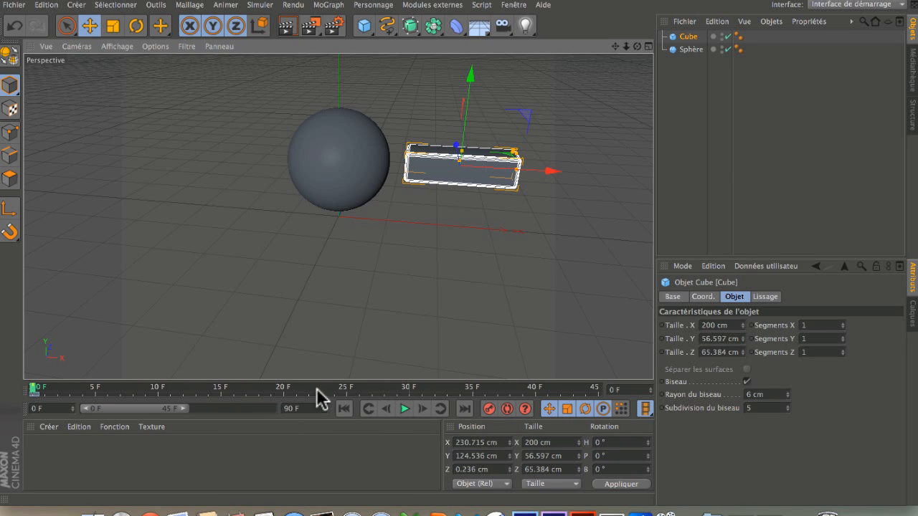
At frame 30, move the cube along X into the sphere, to about 161 cm, and record a keyframe
left_click(346, 390)
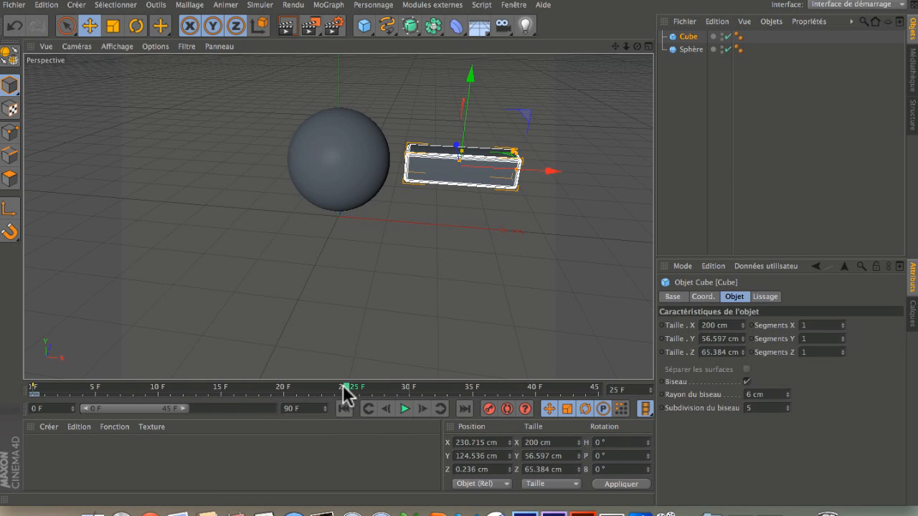
left_click(408, 389)
left_click(488, 408)
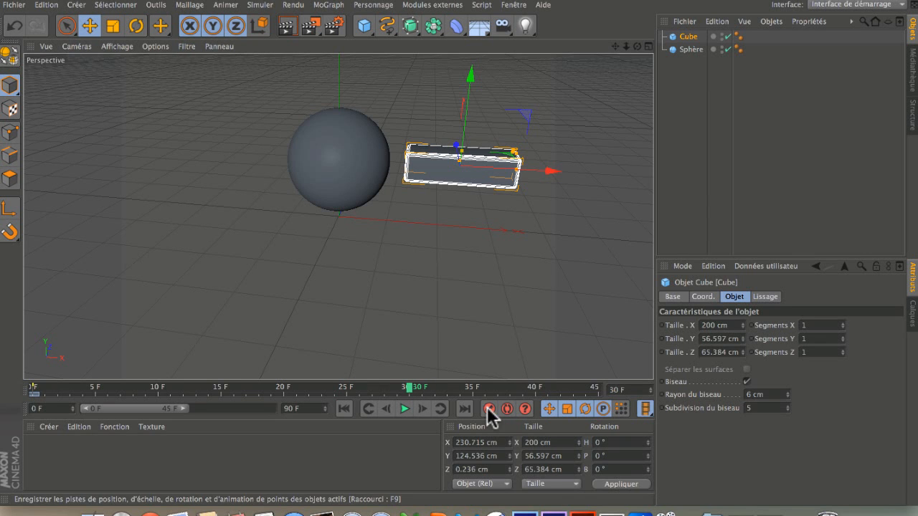
left_click_drag(540, 173, 501, 180)
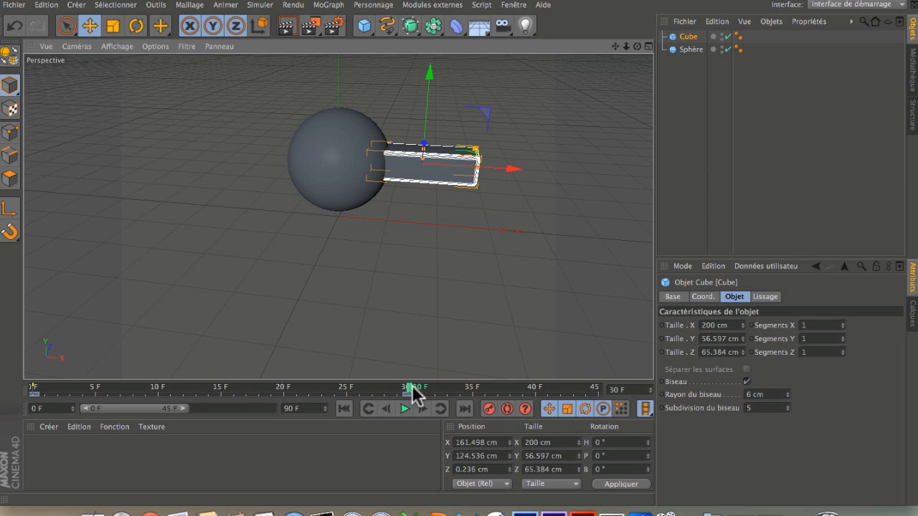
At frame 45, move the cube along X away from the sphere, to about 307 cm, and record a keyframe
left_click(600, 388)
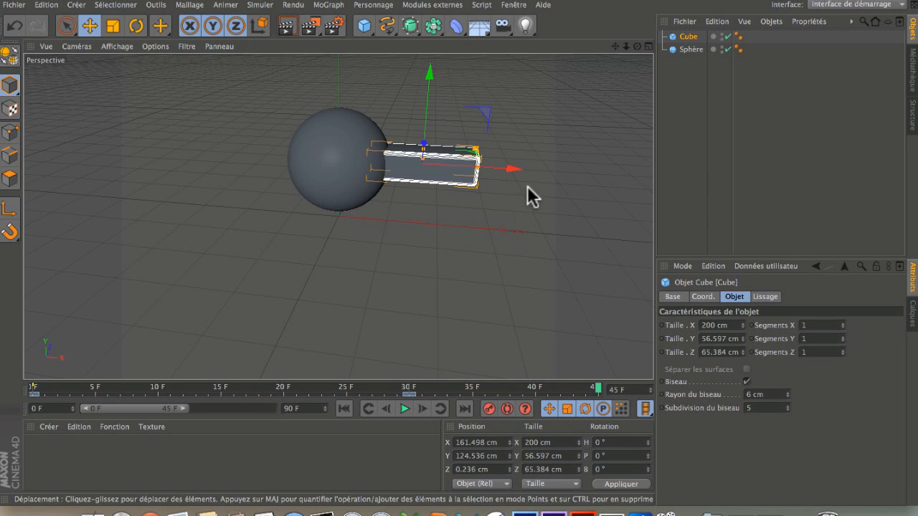
left_click_drag(514, 170, 599, 173)
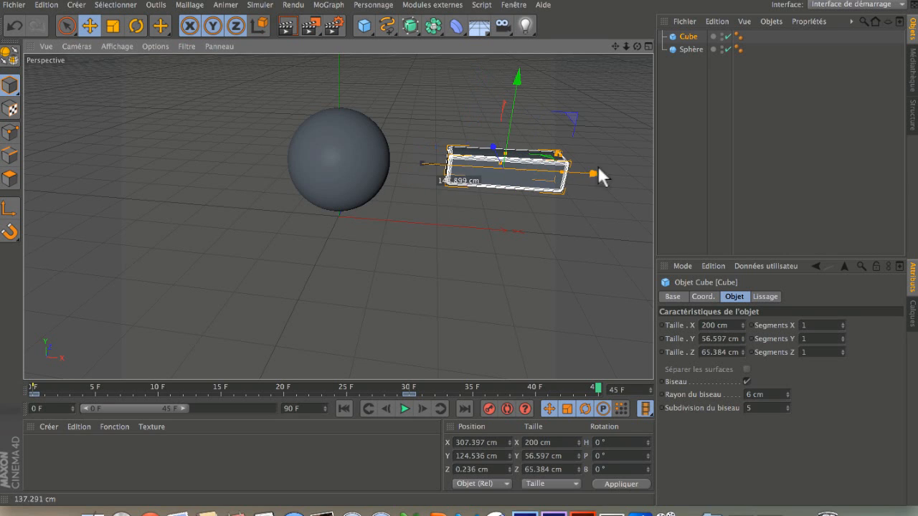
left_click(488, 409)
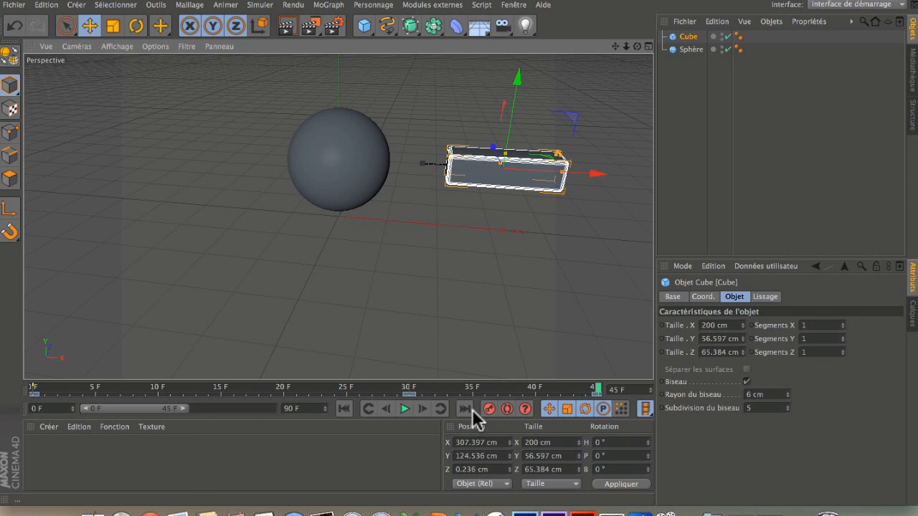
Play and scrub the animation to check the cube's movement into and out of the sphere
left_click(404, 409)
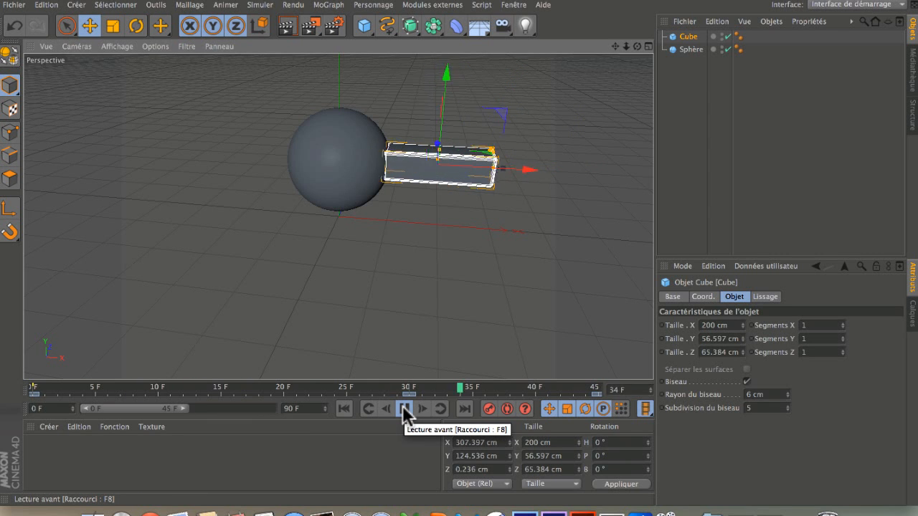
left_click(402, 405)
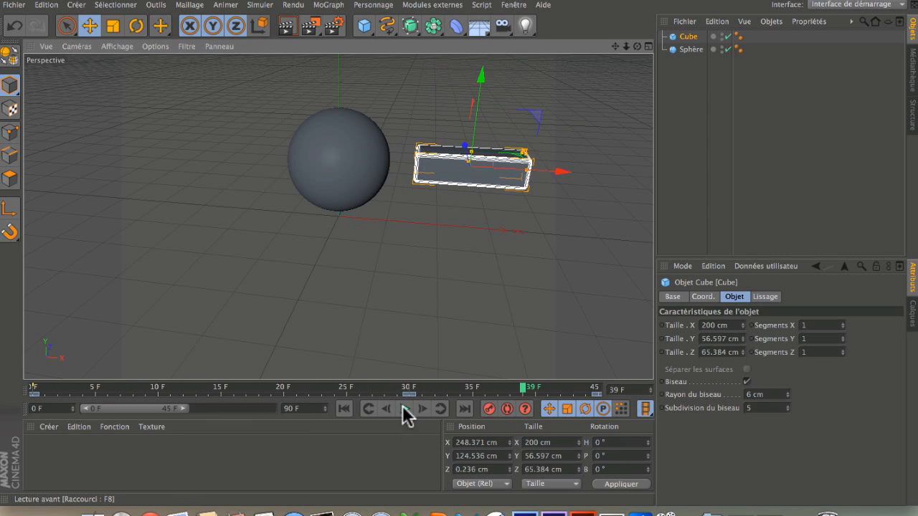
left_click_drag(521, 387, 466, 369)
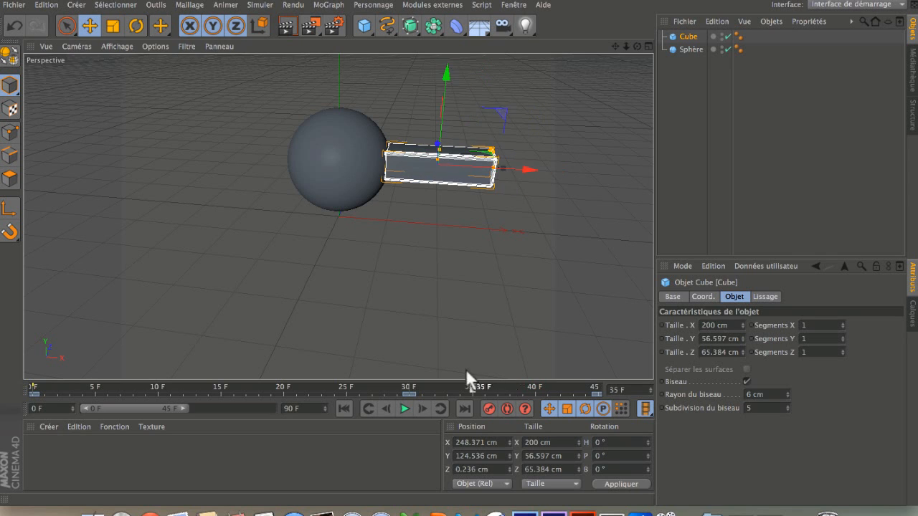
left_click_drag(410, 365, 545, 324)
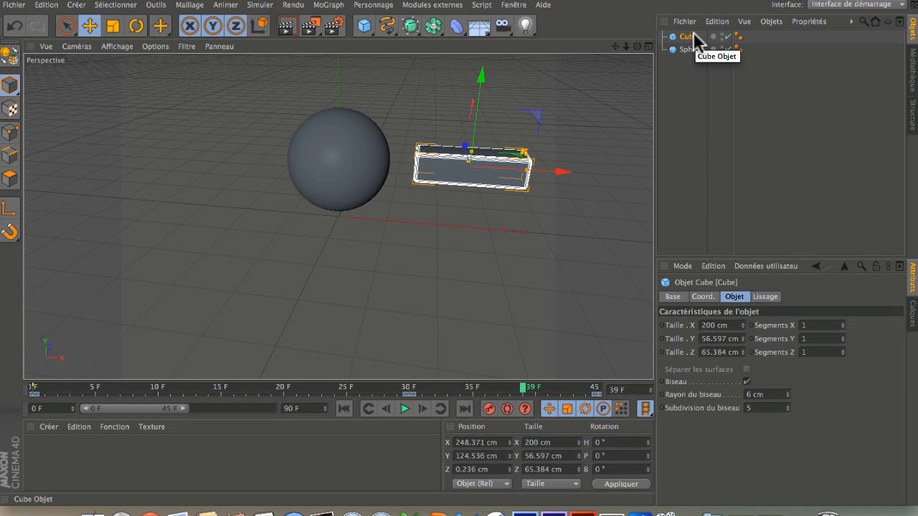
Add a Collision deformer and make it a child of the sphere
left_click_drag(601, 84, 641, 44, "alt")
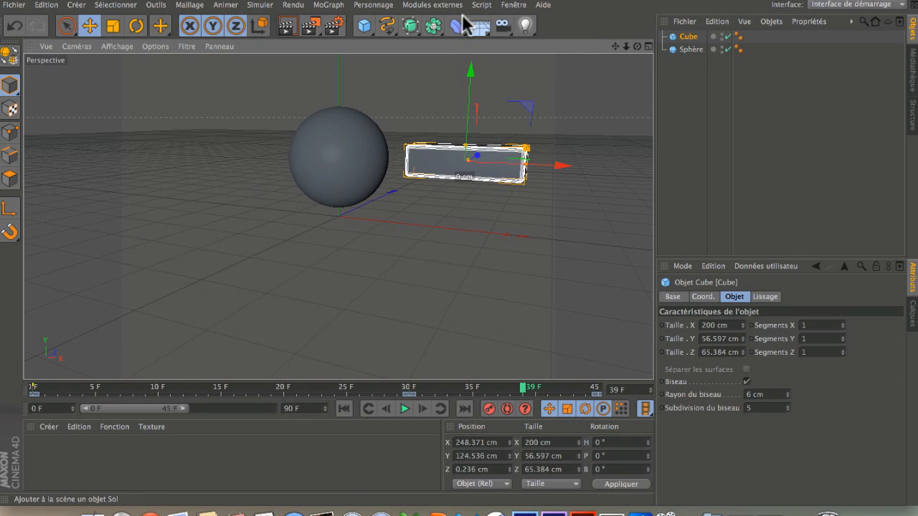
left_click(456, 30)
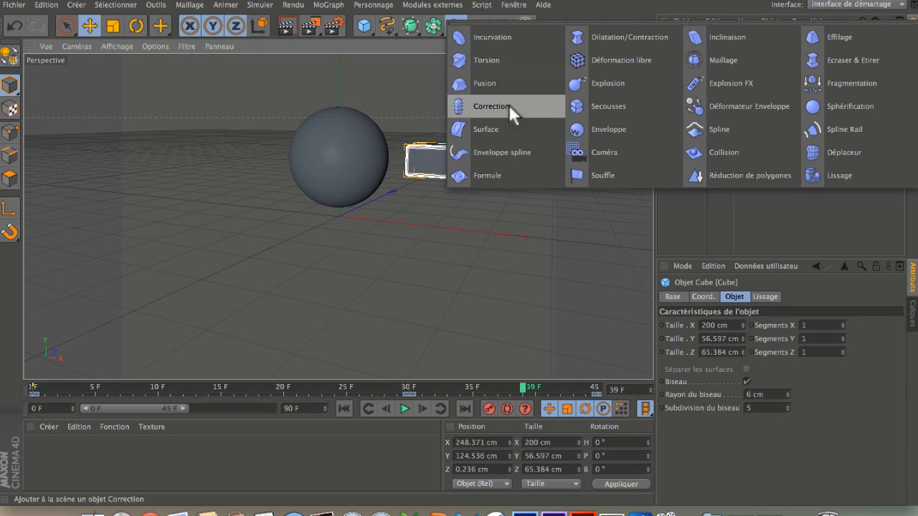
left_click(701, 153)
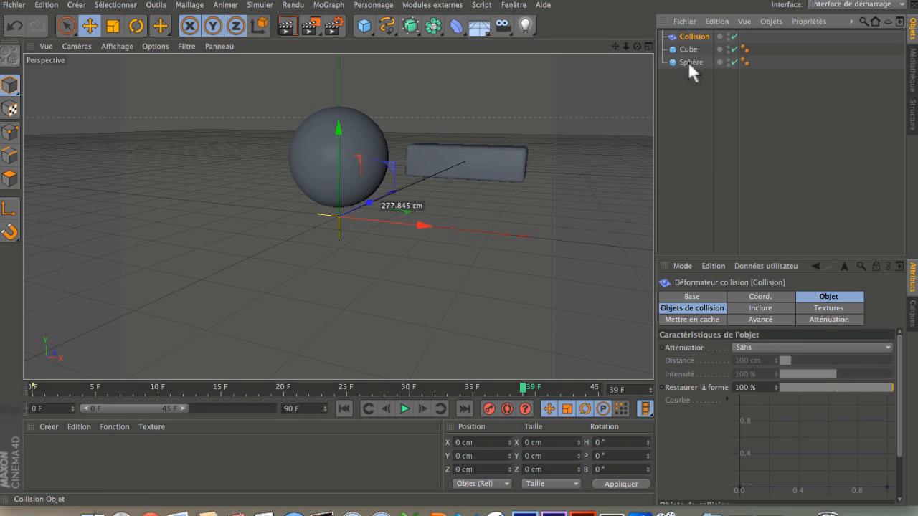
left_click_drag(690, 63, 689, 61)
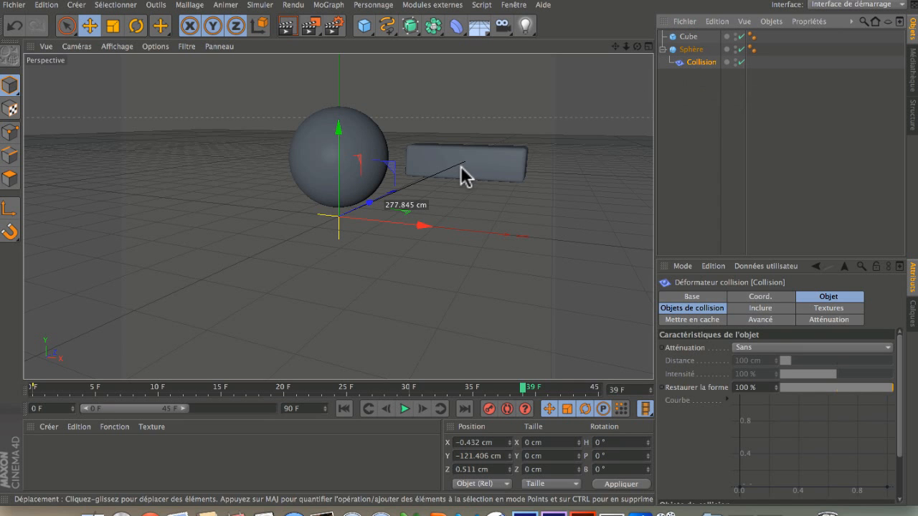
Play the animation with the Collision deformer under the sphere to check how the sphere reacts to the cube
left_click_drag(639, 46, 609, 51)
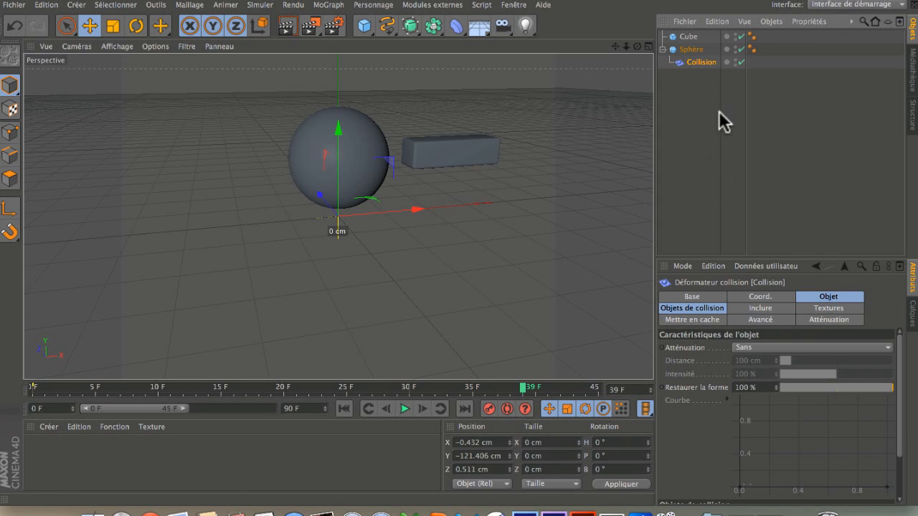
left_click(404, 410)
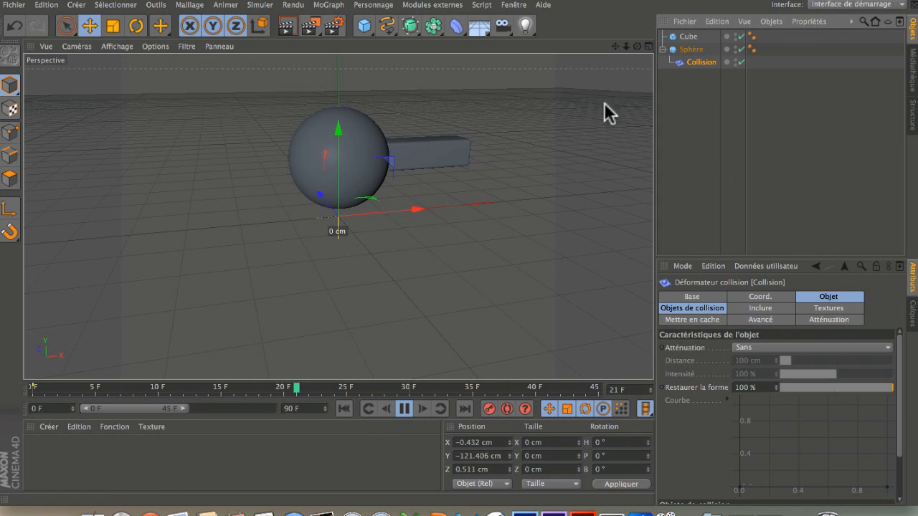
Stop the playback and add the cube to the Collision deformer's list of collision objects
left_click_drag(637, 47, 624, 58)
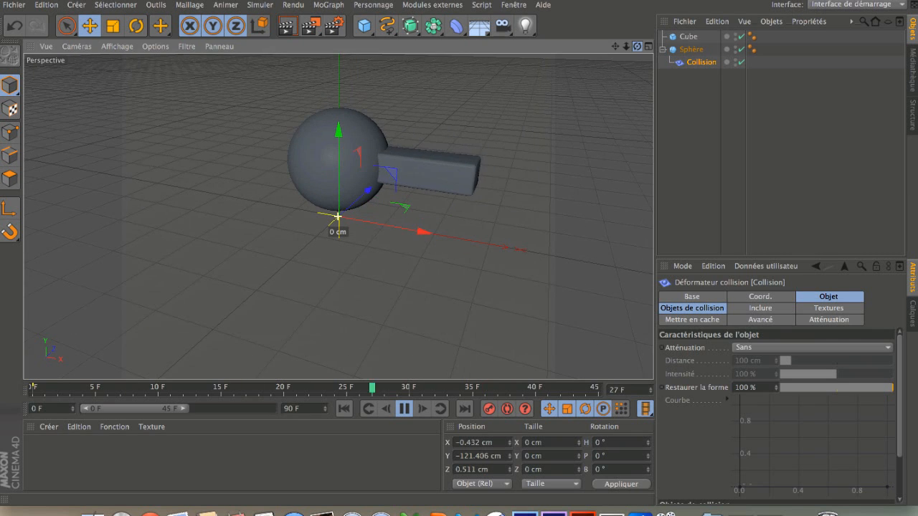
left_click(403, 409)
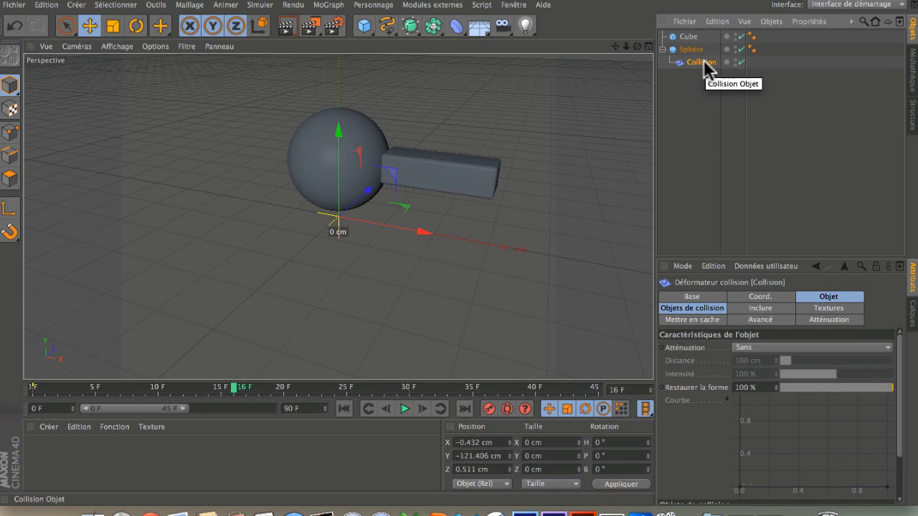
left_click(833, 296)
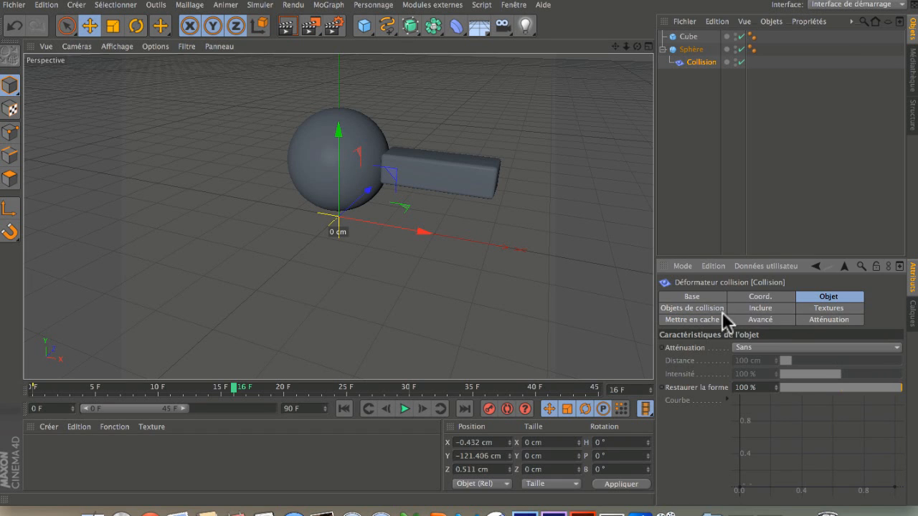
left_click(699, 307)
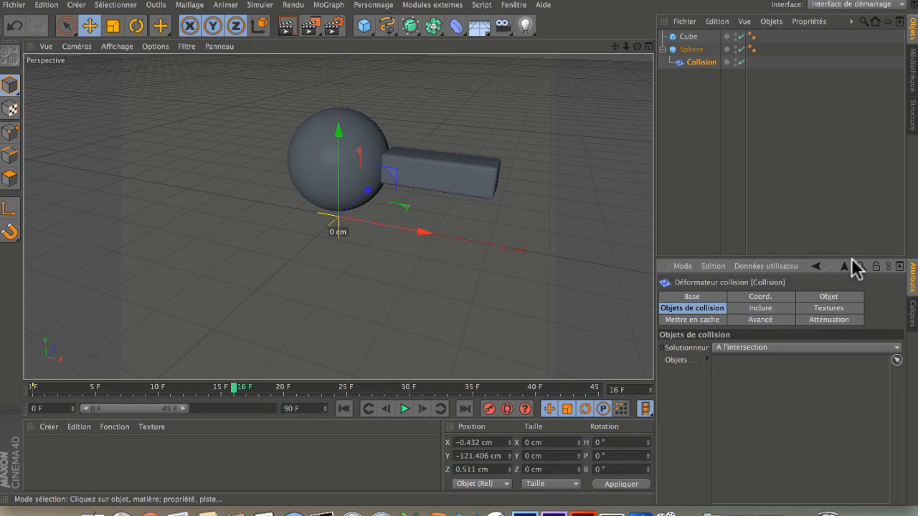
left_click(684, 37)
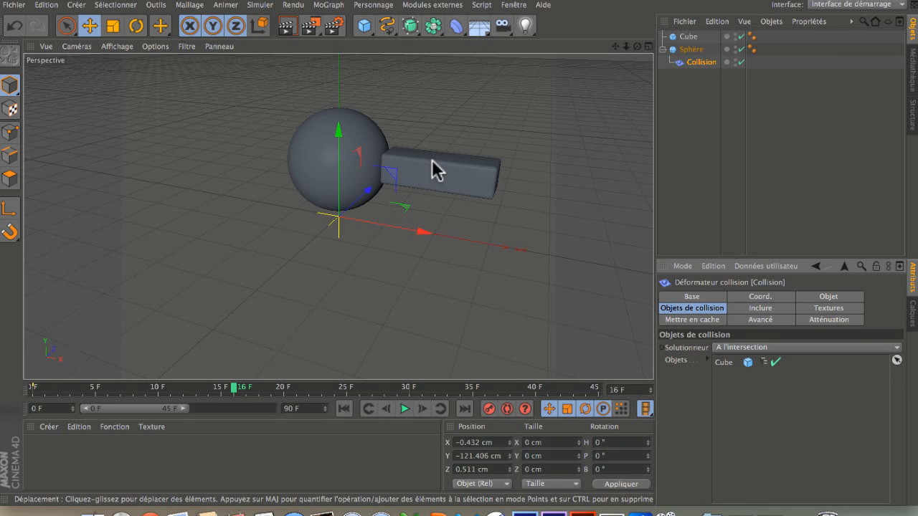
Play the animation from the start and examine up close how the sphere deforms where the cube enters
left_click_drag(183, 390, 30, 353)
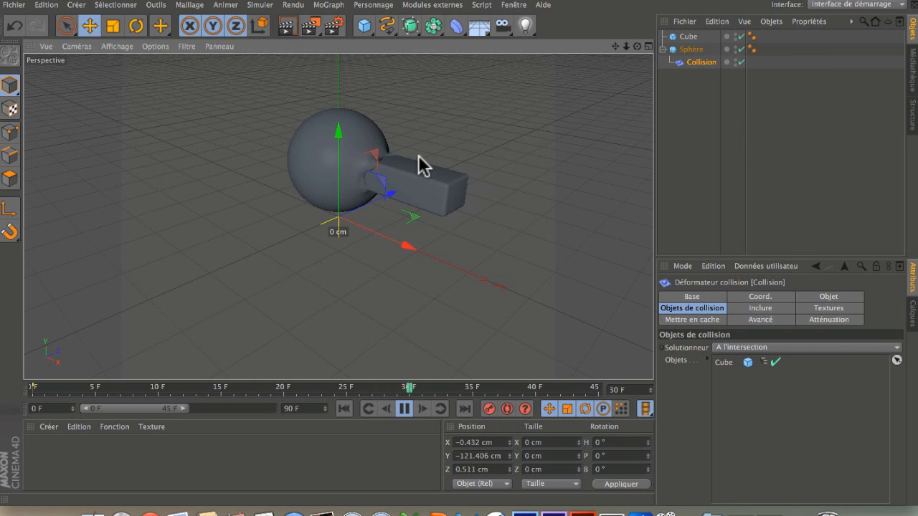
scroll(418, 164, "up", 5)
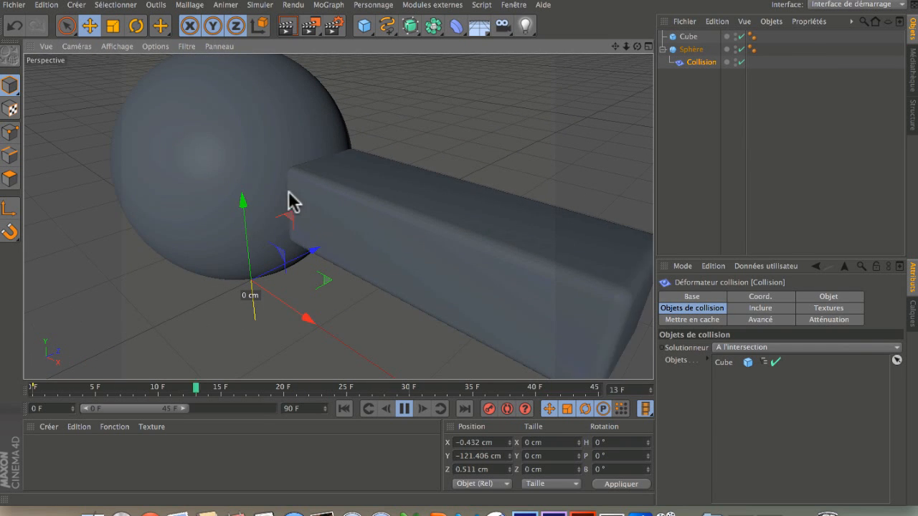
left_click(404, 408)
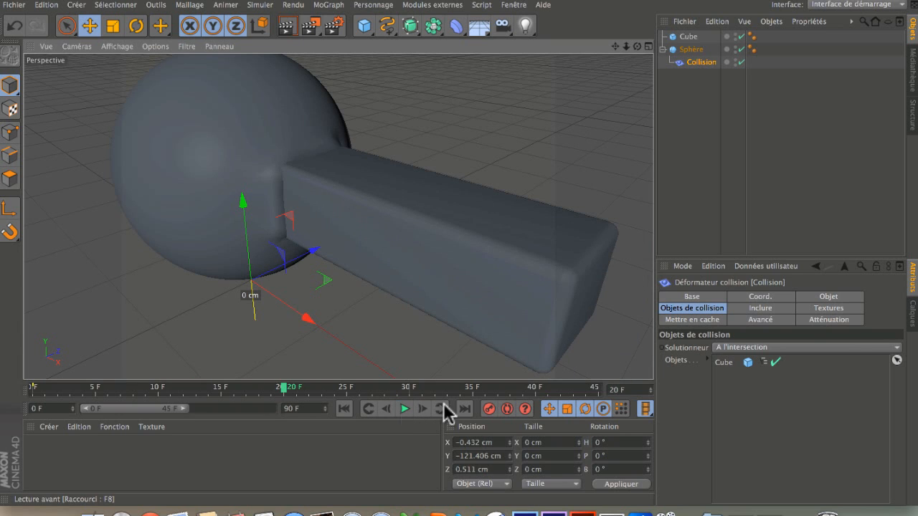
Set the Collision deformer's solver to A l'extérieur and play the animation to check the dent in the sphere
left_click(737, 347)
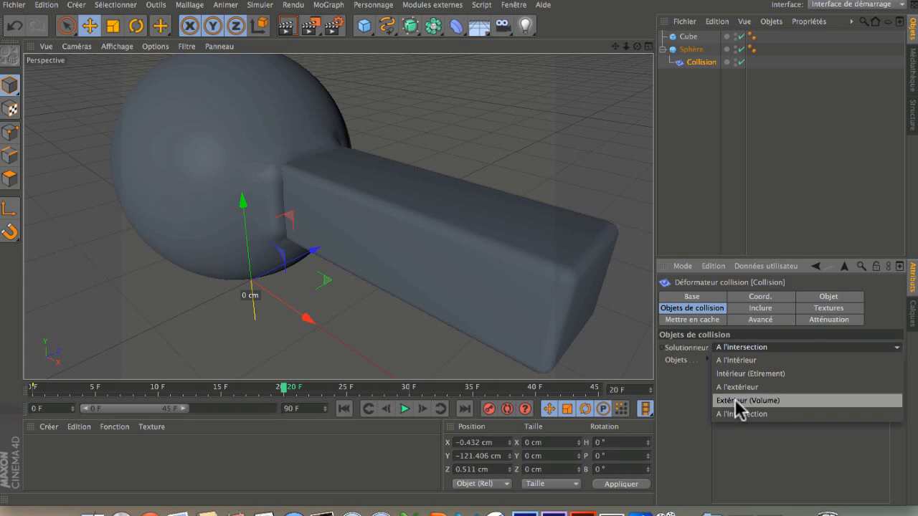
left_click(739, 382)
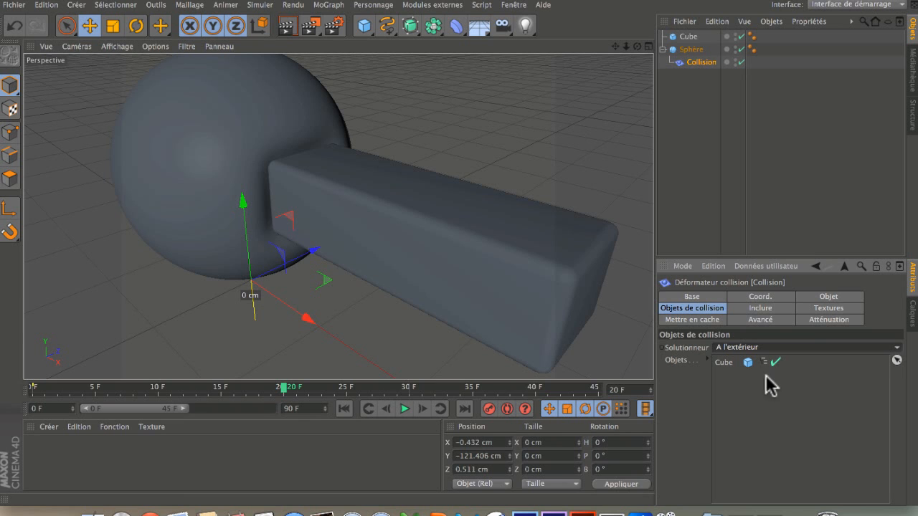
left_click_drag(285, 387, 78, 365)
left_click(404, 408)
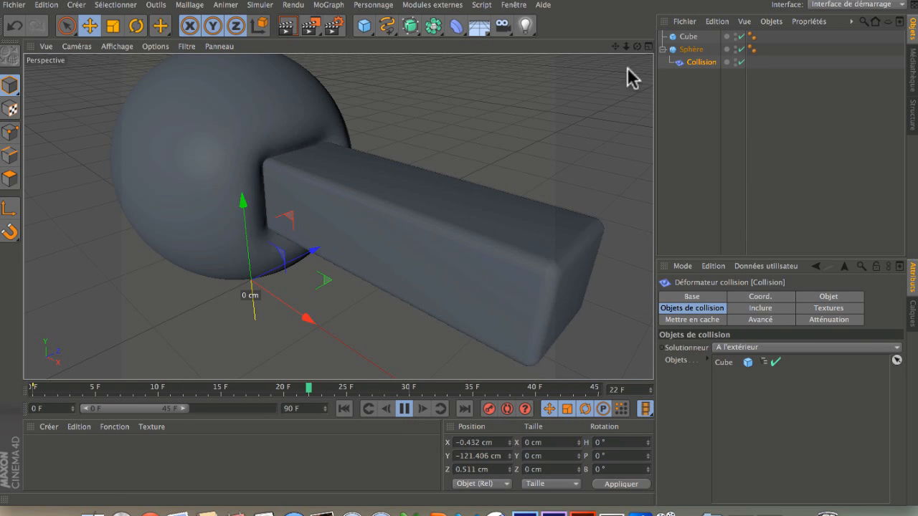
left_click_drag(637, 47, 667, 45)
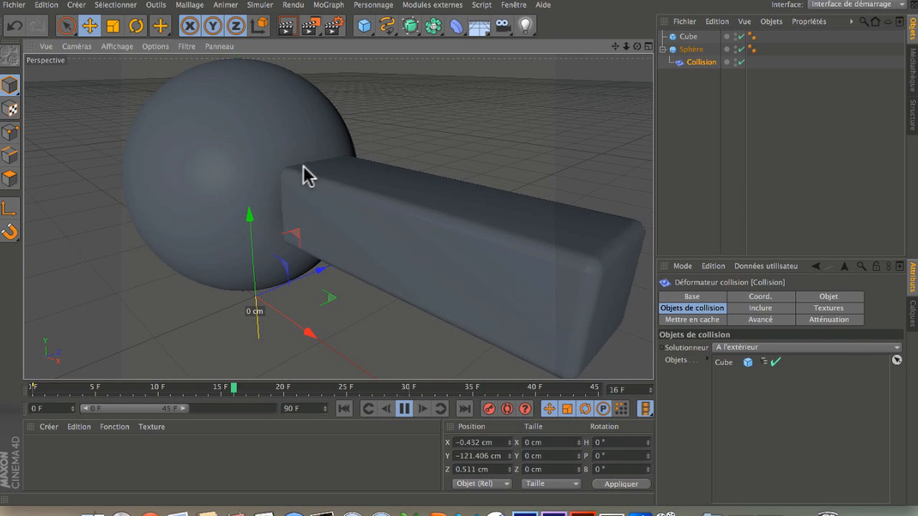
left_click(406, 408)
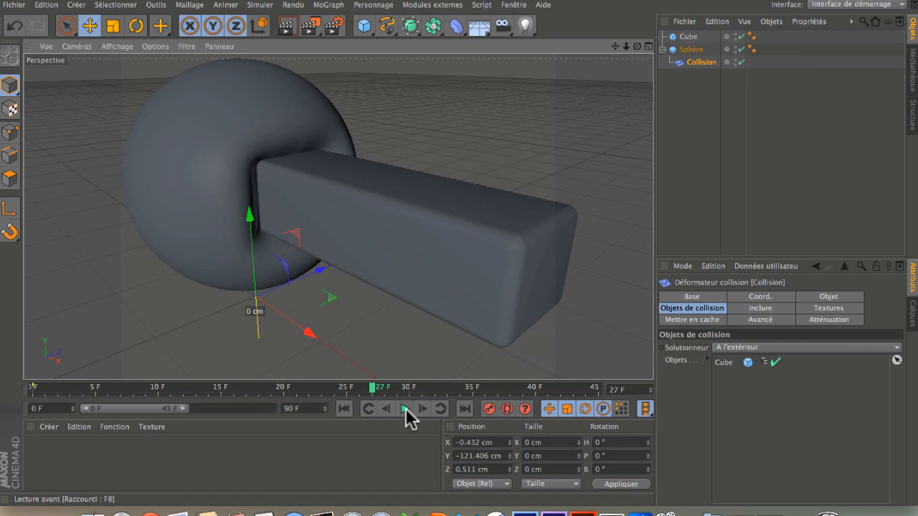
Set the sphere's segments to 150 and check the deformed mesh around the cube
left_click(690, 49)
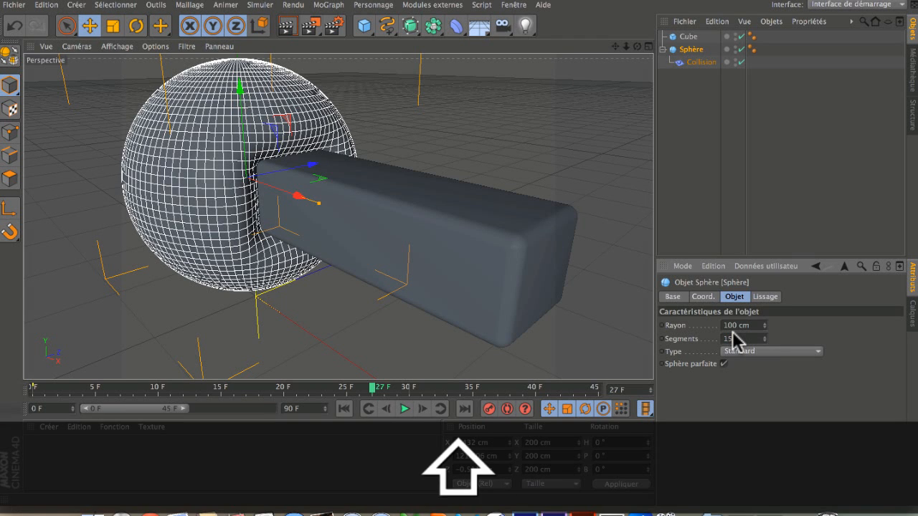
left_click(671, 154)
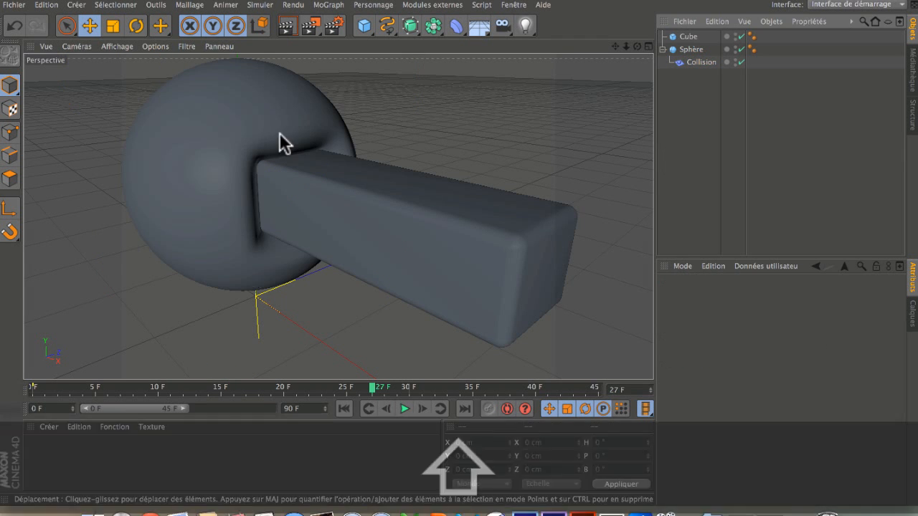
left_click(279, 133)
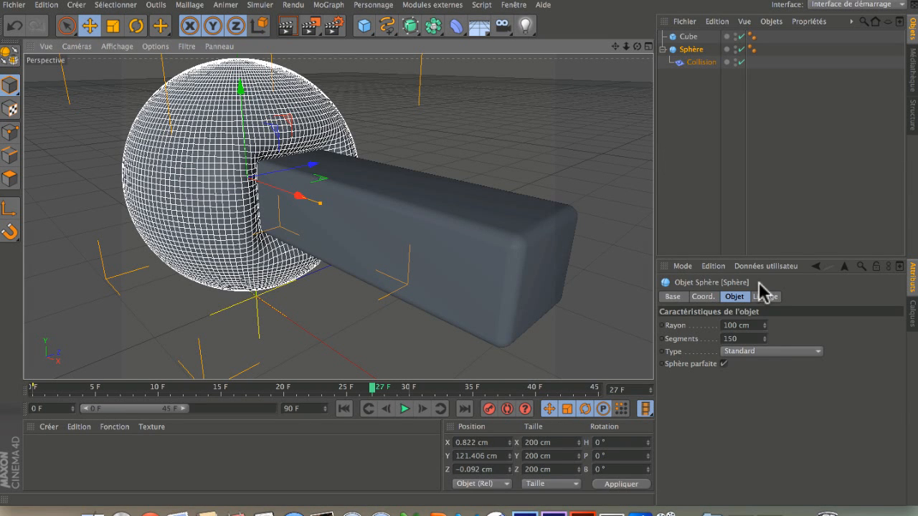
Try the sphere types Icosaèdre and Tetraèdre, checking the shading of the dent without the sphere selected
left_click(756, 353)
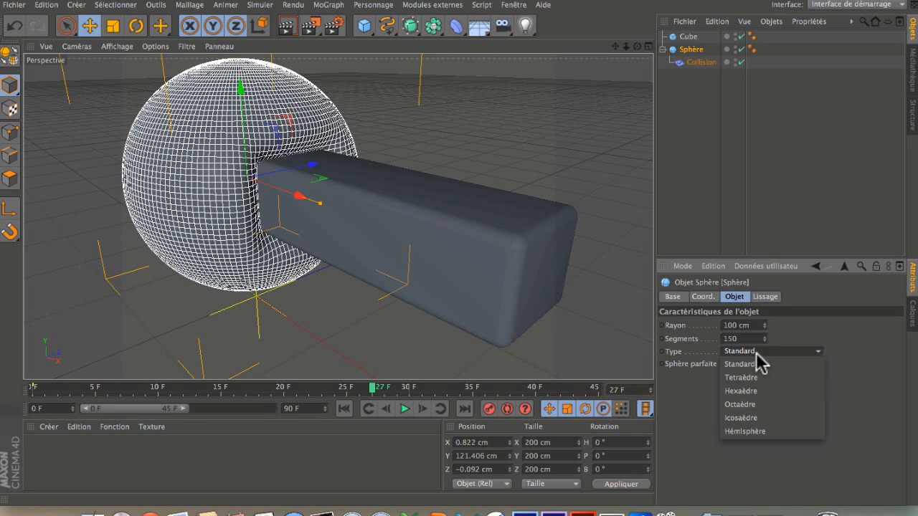
left_click(746, 419)
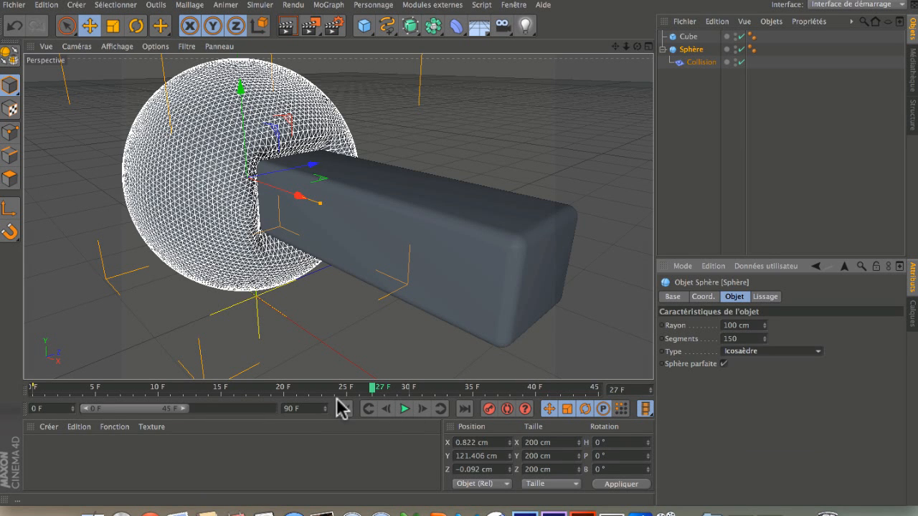
left_click(374, 339)
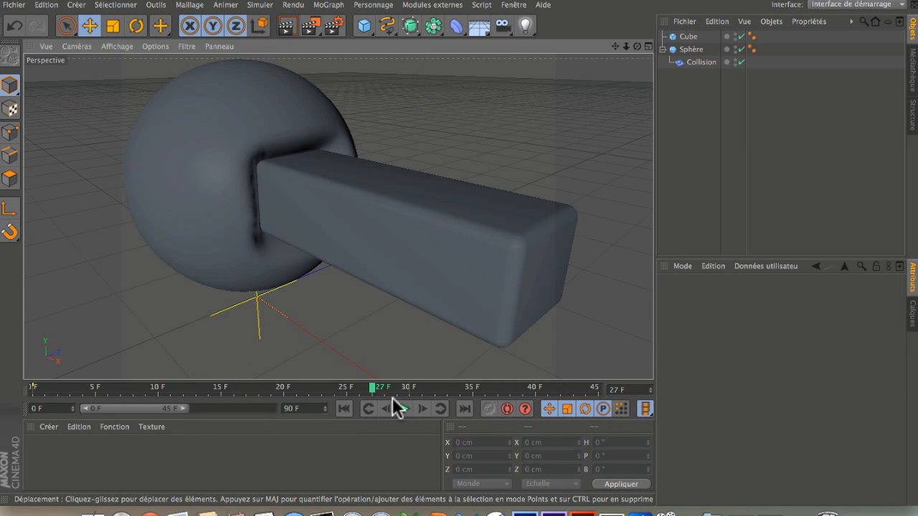
left_click(693, 48)
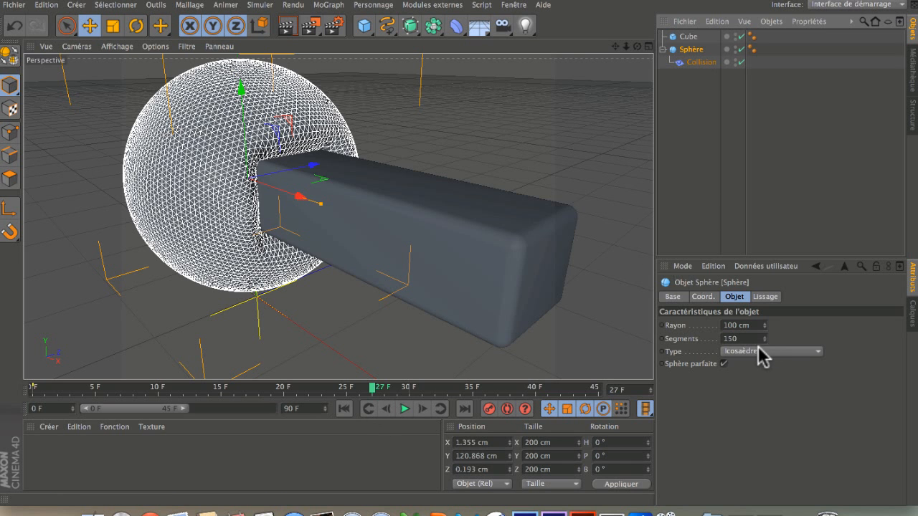
left_click(758, 351)
left_click(755, 376)
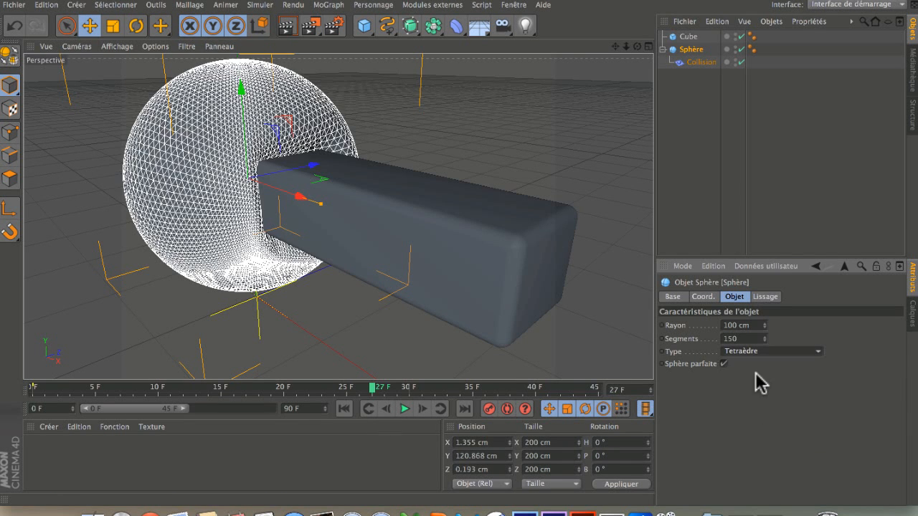
left_click(696, 220)
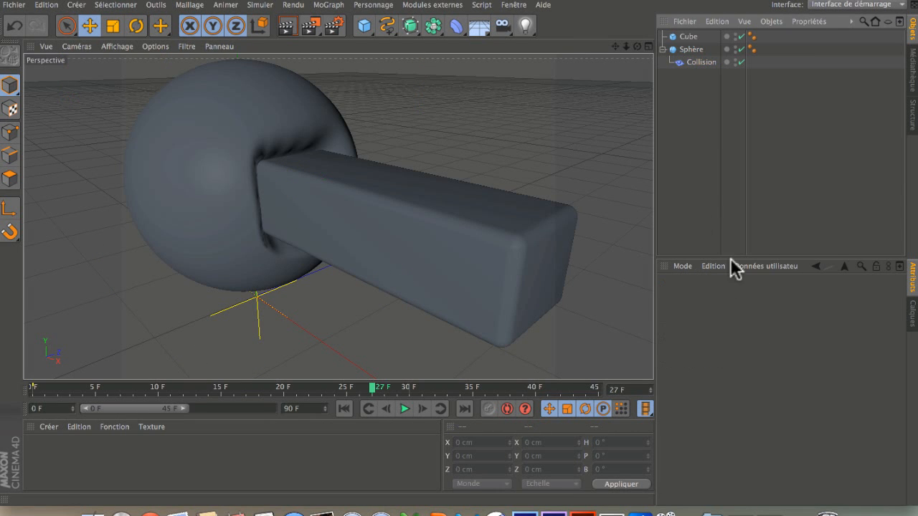
Set the sphere's segments to 400 and deselect it to inspect the dent
left_click(691, 51)
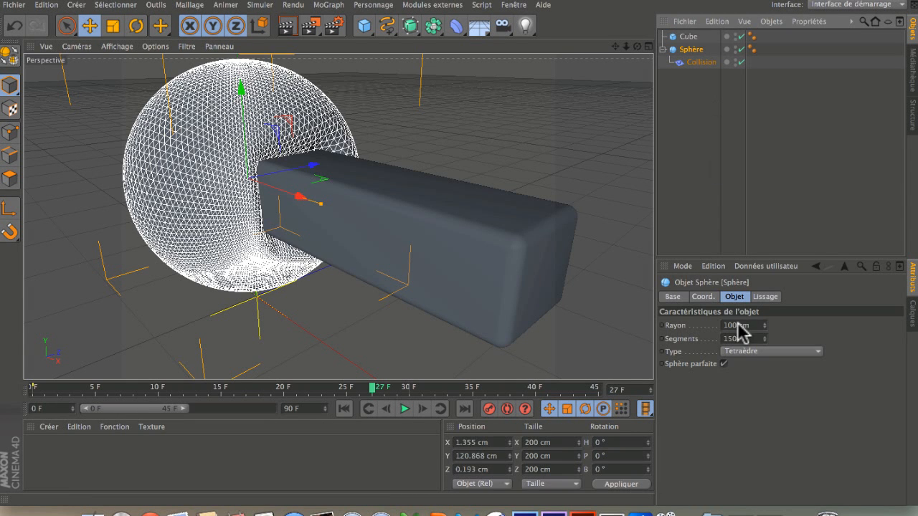
type("400")
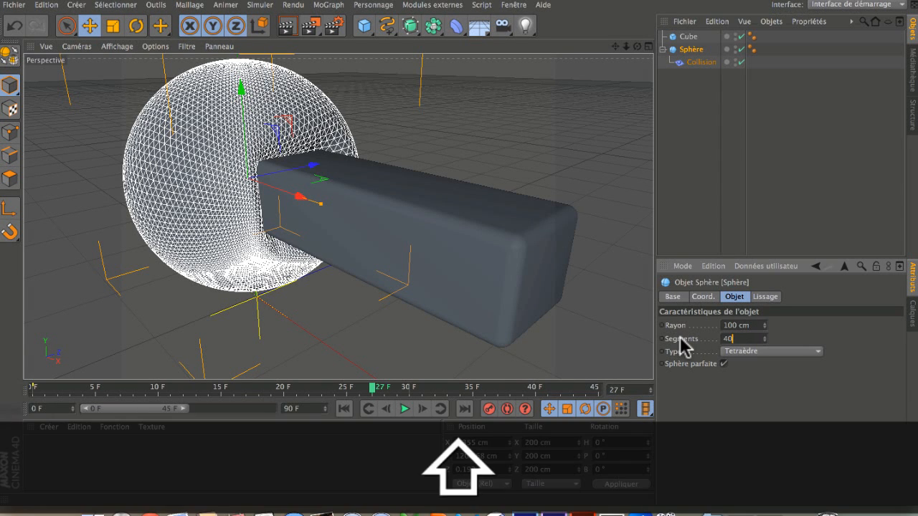
left_click(688, 149)
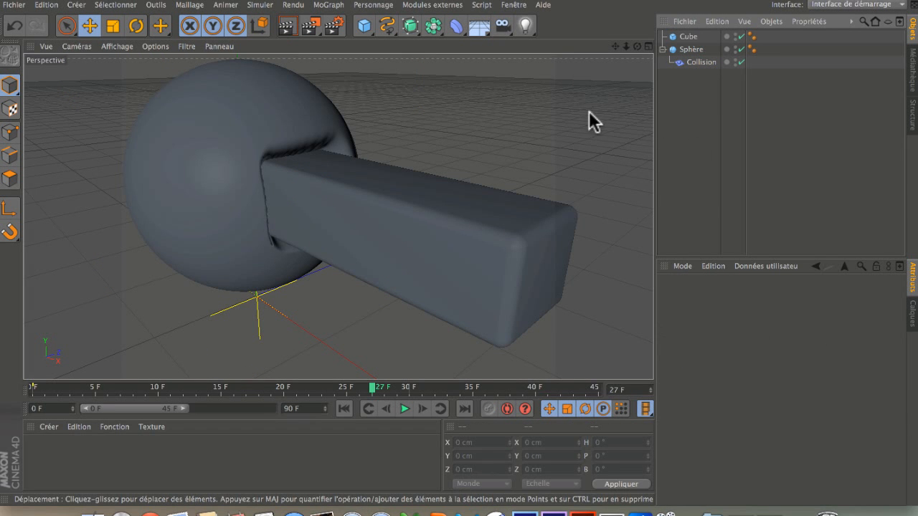
Set the sphere's type back to Standard and deselect it to inspect the dent
left_click(688, 50)
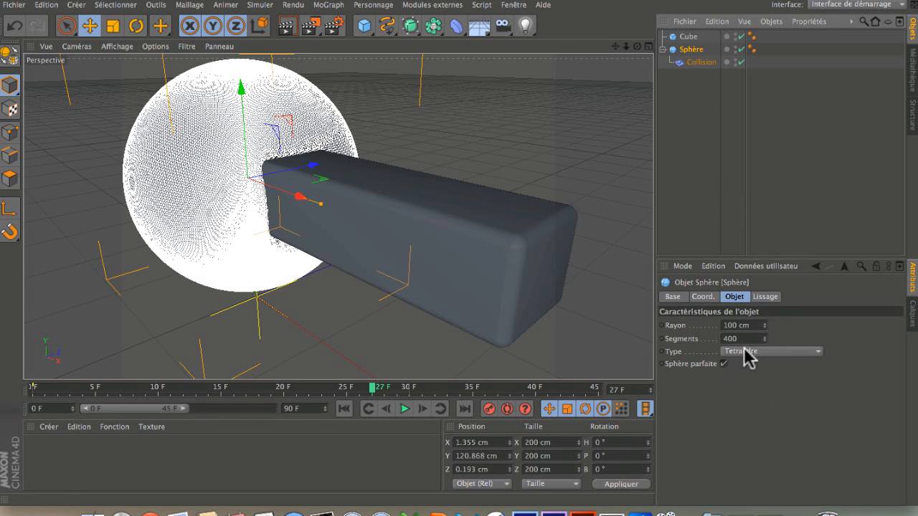
left_click(745, 351)
left_click(749, 366)
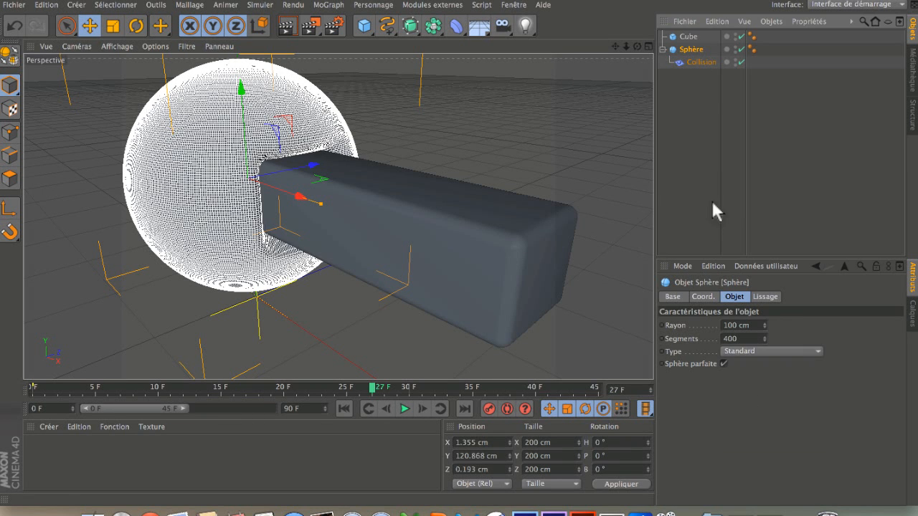
left_click(713, 210)
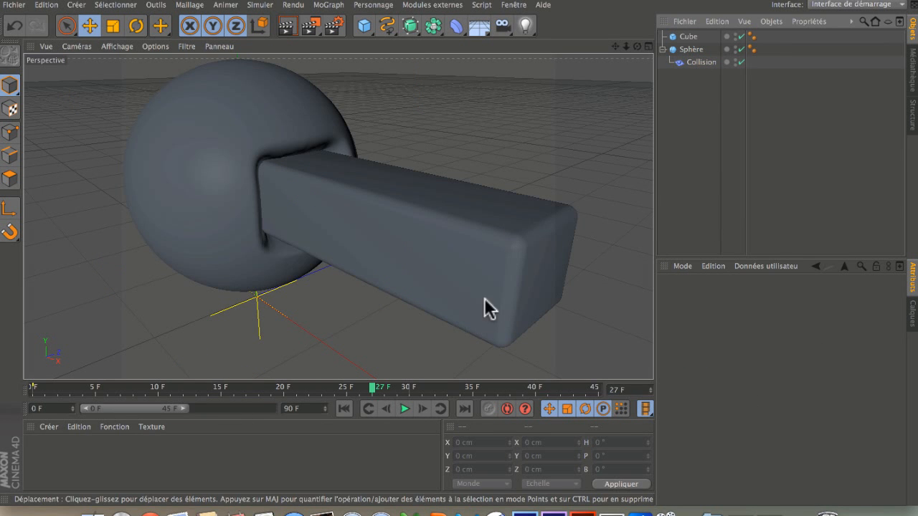
Play the animation from the first frame to check the collision on the high-resolution Standard sphere
left_click(343, 408)
left_click(399, 406)
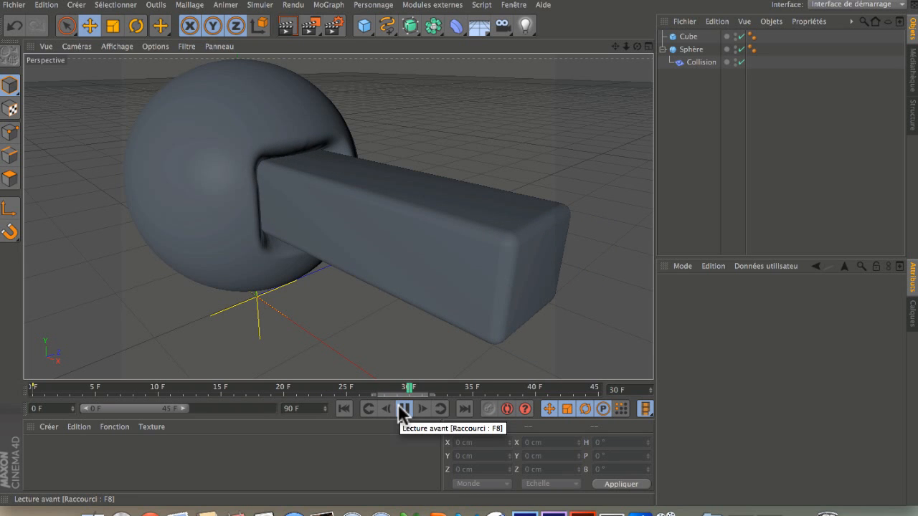
left_click(397, 404)
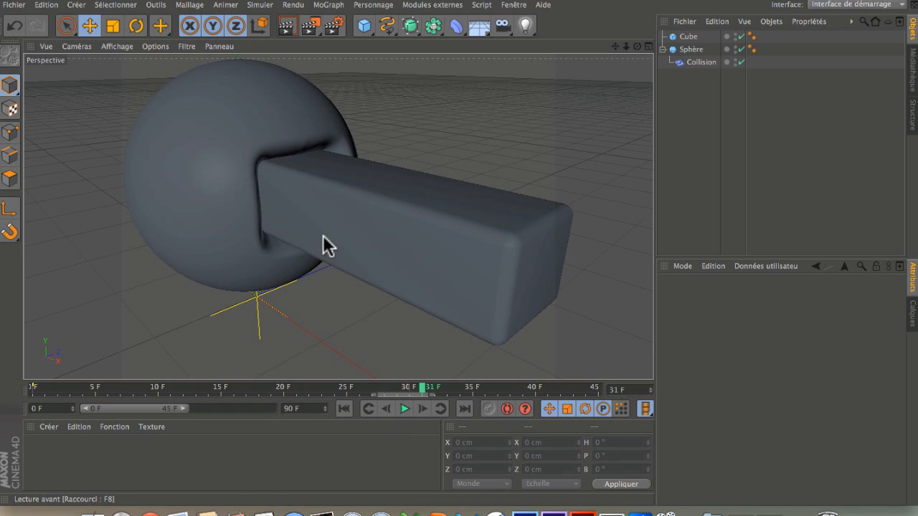
Reduce the sphere's segment count to soften the dent's edges, and deselect the sphere
left_click(691, 50)
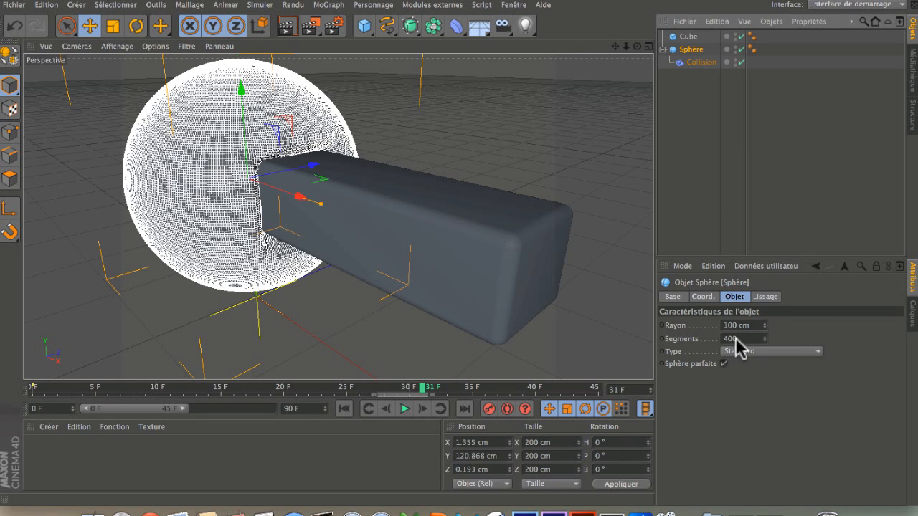
double_click(736, 341)
type("1000")
key("Return")
left_click(700, 75)
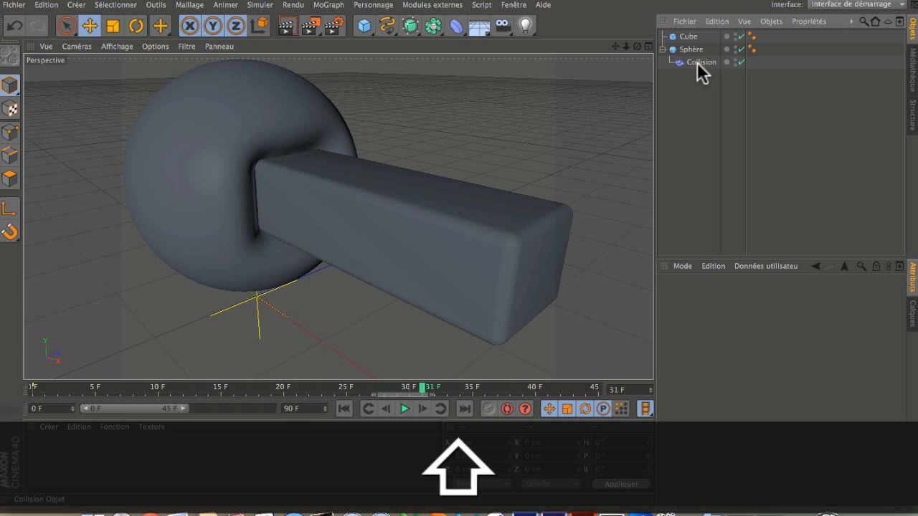
Review the falloff types and texture settings of the sphere's Collision deformer
left_click(700, 63)
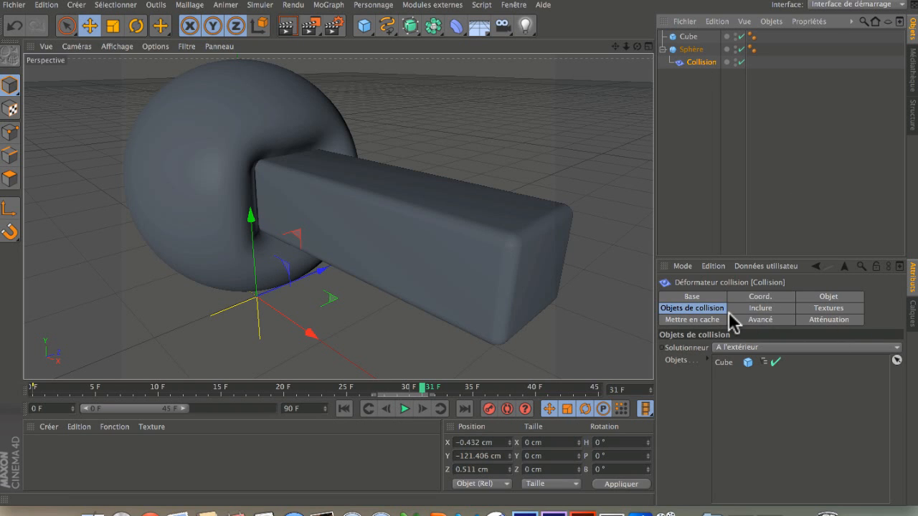
left_click(828, 296)
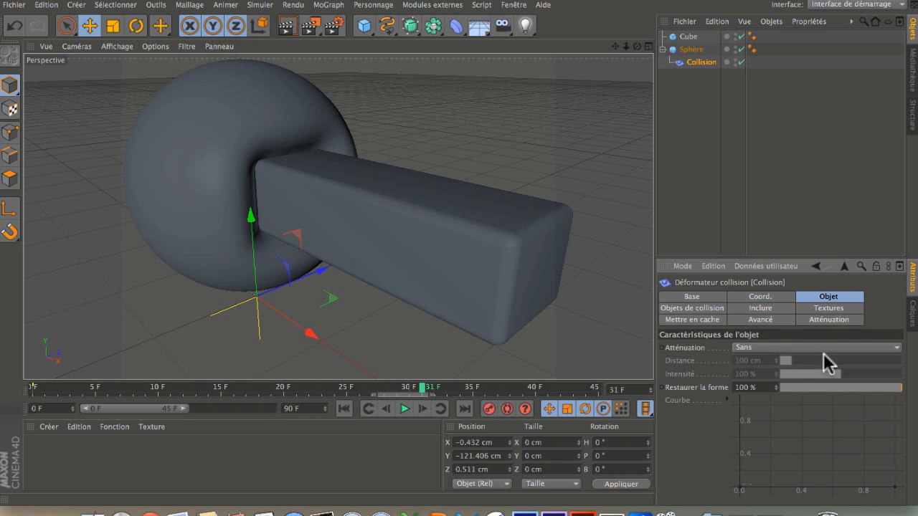
left_click(793, 350)
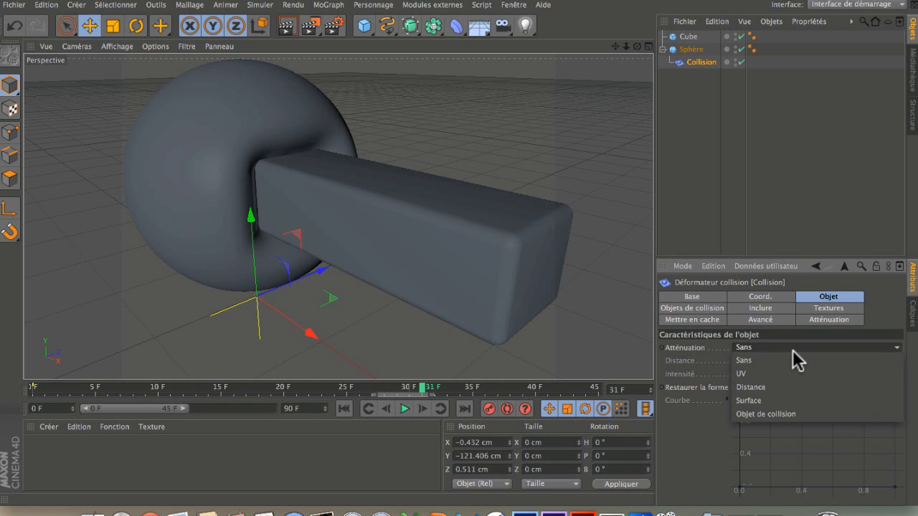
left_click(794, 351)
left_click(827, 309)
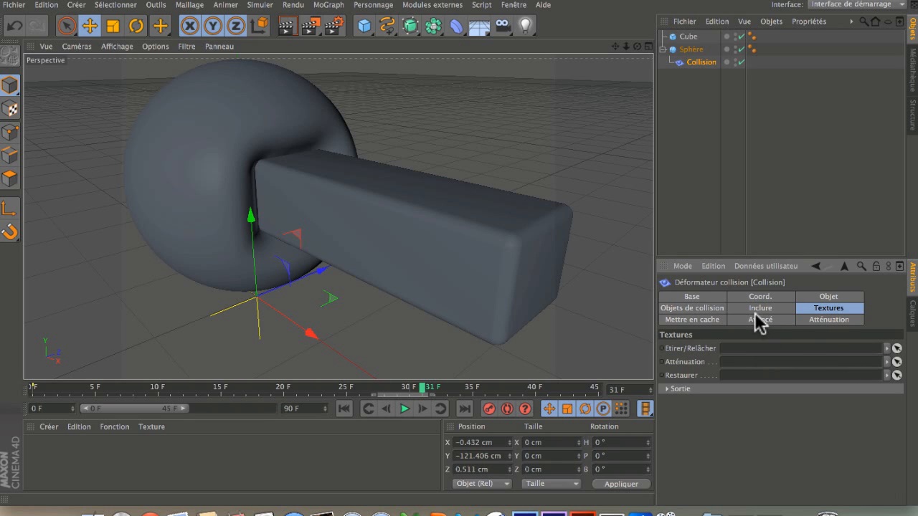
Set the Influence of the Collision deformer's falloff to 80%, keeping the infinite shape
left_click(806, 317)
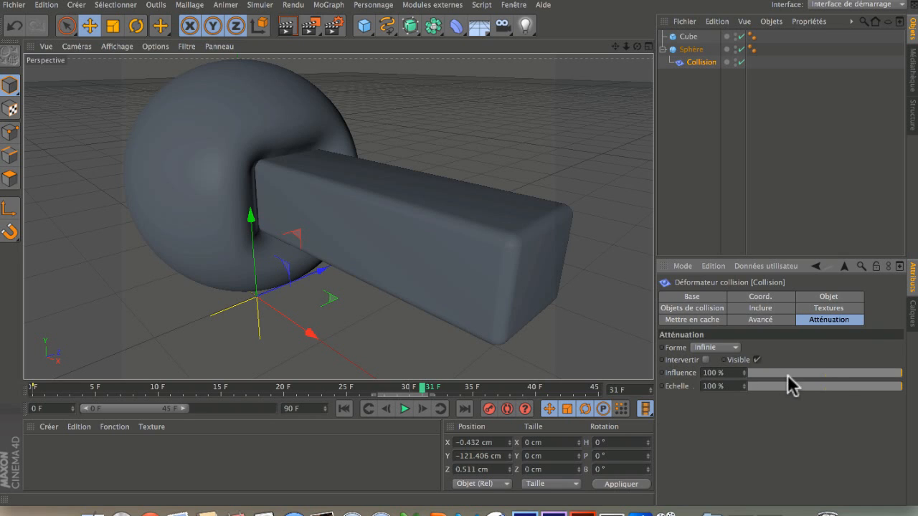
left_click(863, 373)
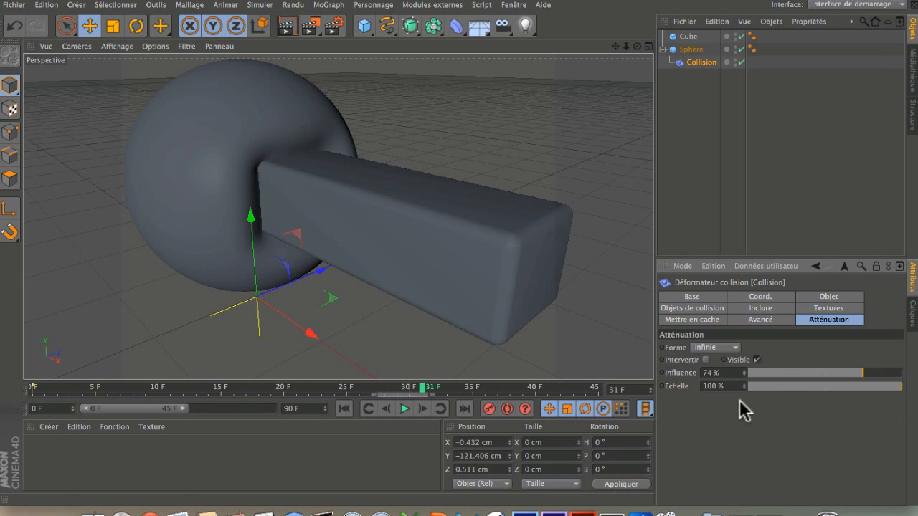
left_click_drag(792, 370, 890, 371)
left_click_drag(859, 361, 916, 388)
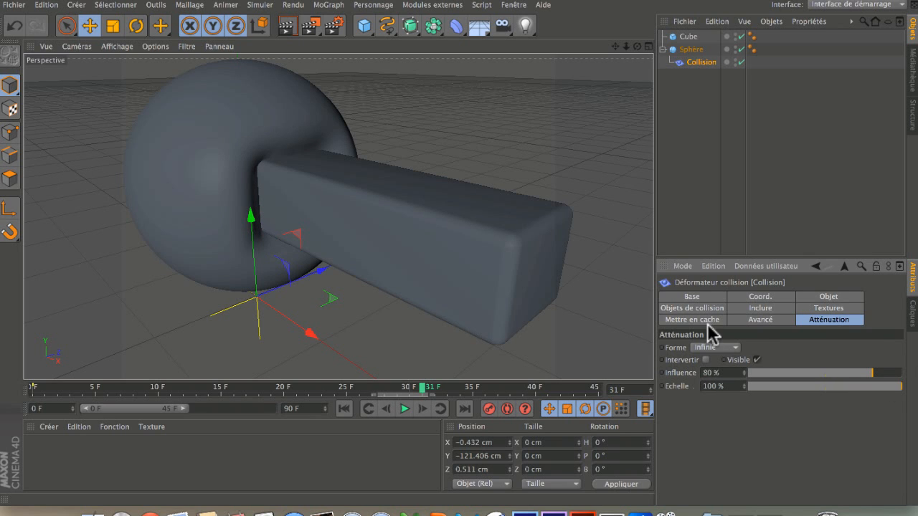
Raise the stretch value (Etirer) in the Collision deformer's advanced settings to 20
left_click(759, 320)
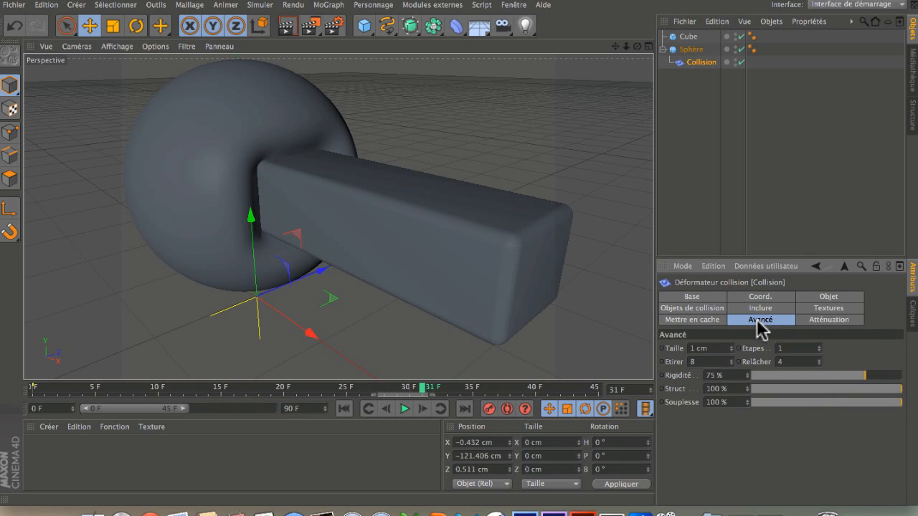
left_click(733, 359)
left_click(733, 360)
left_click(733, 358)
left_click(733, 358)
left_click(733, 358)
left_click(733, 358)
left_click(733, 358)
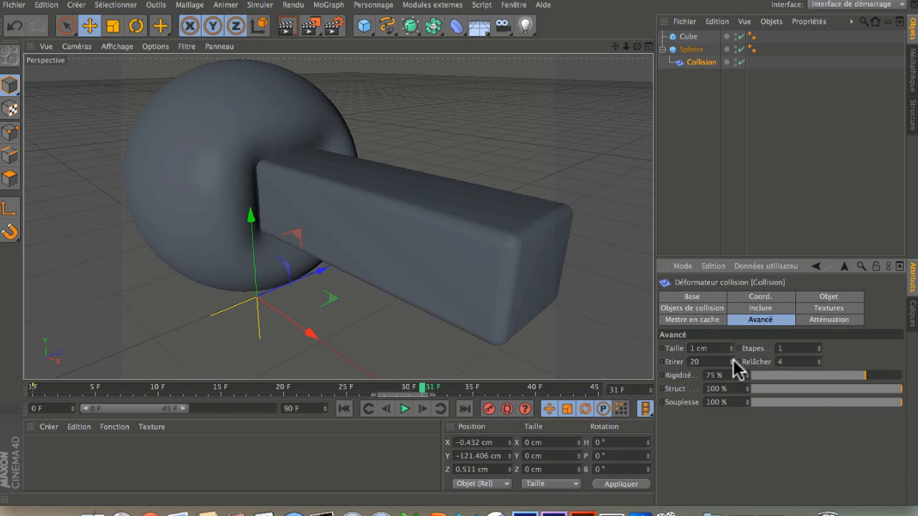
Set the deformer's steps (Etapes) to 7, stretch (Etirer) to 22, relax (Relâcher) to 0 and stiffness (Rigidité) to 92%
left_click(819, 360)
left_click(819, 359)
left_click(819, 364)
left_click_drag(864, 372, 890, 372)
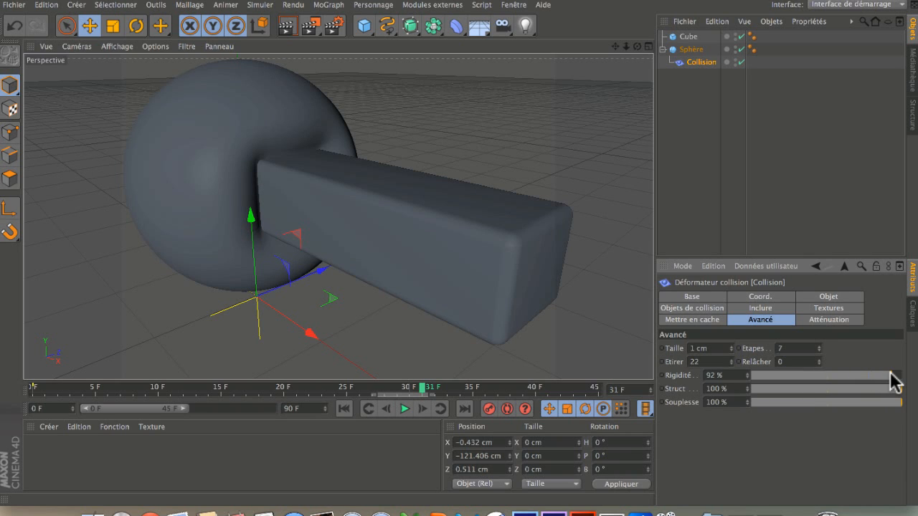